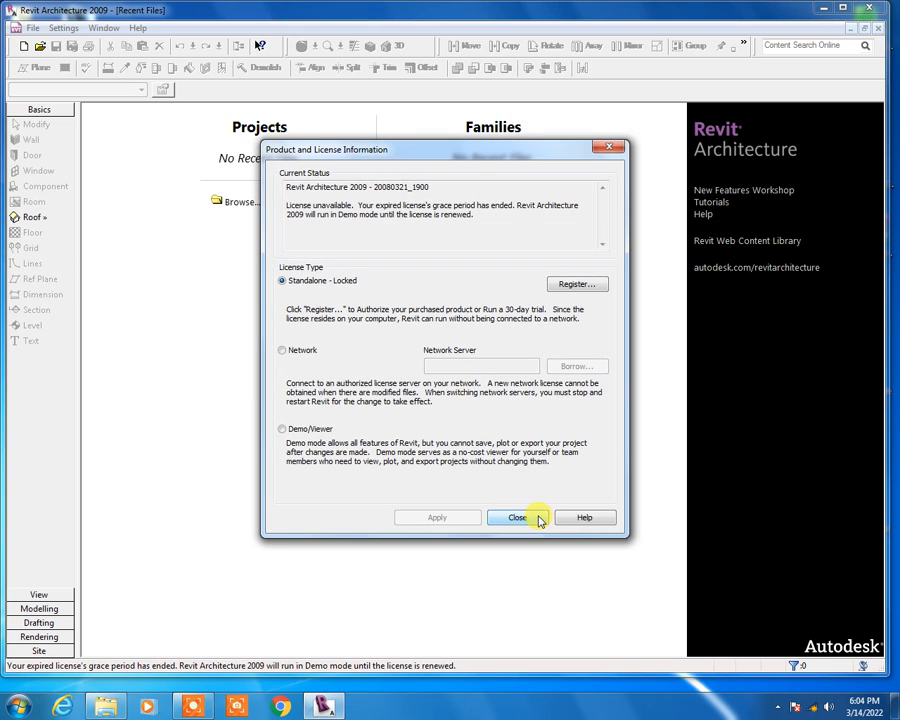
Step: Dismiss the product and license information and create a new project from the default imperial template
click(540, 518)
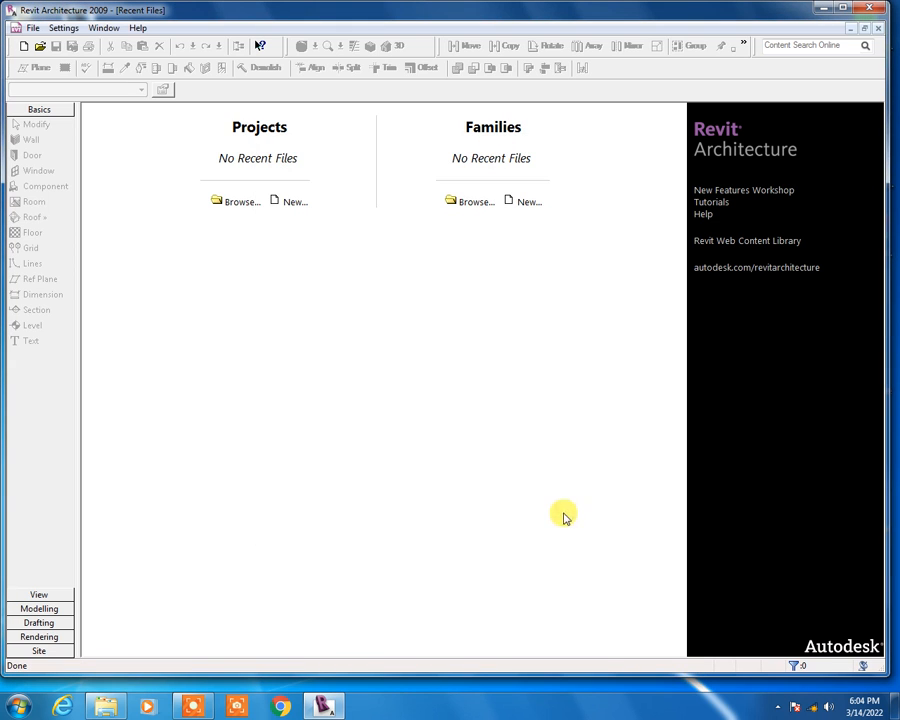
click(283, 203)
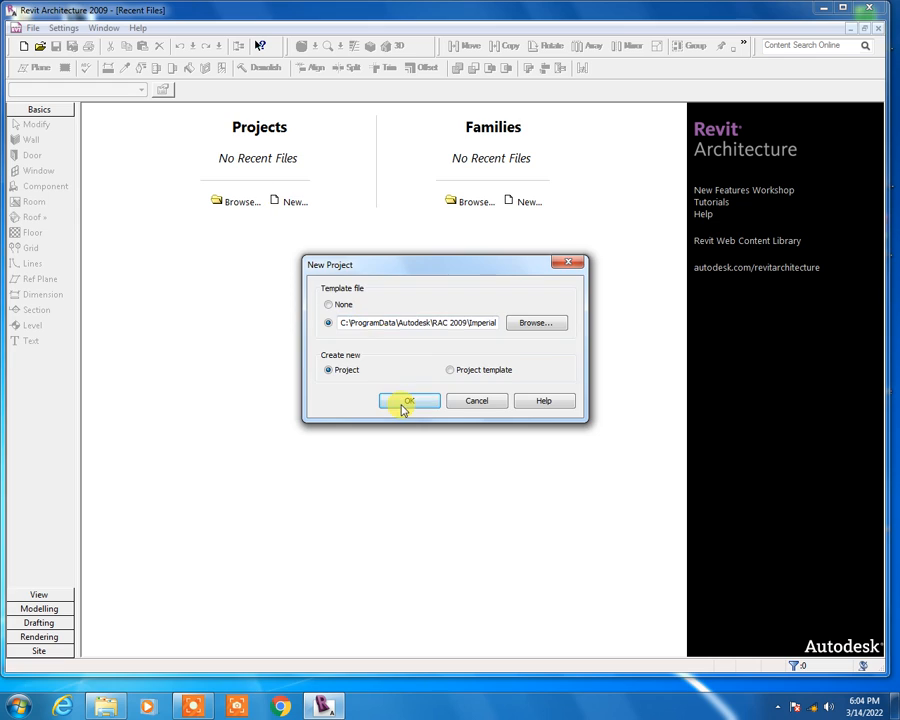
click(402, 404)
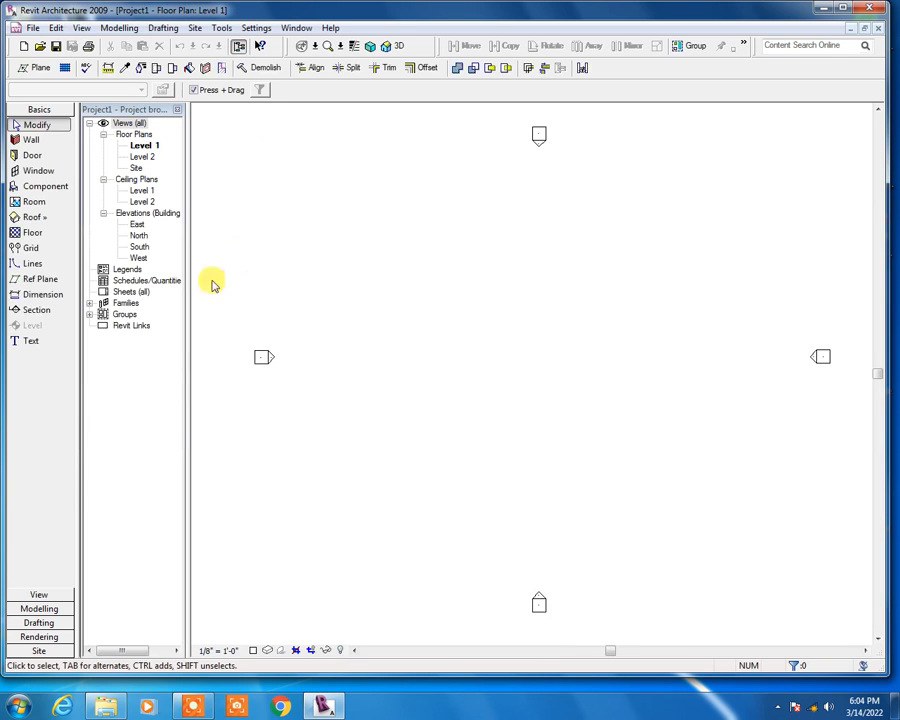
Step: Place a two-line text note reading "Room" and "10' x 12'" in the Level 1 floor plan
click(31, 345)
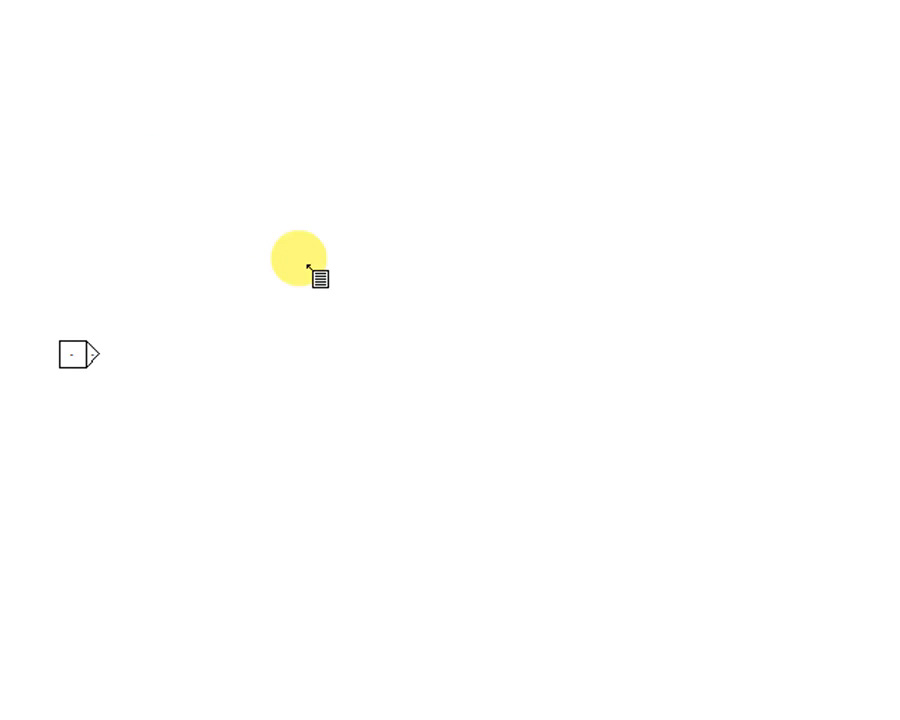
click(190, 183)
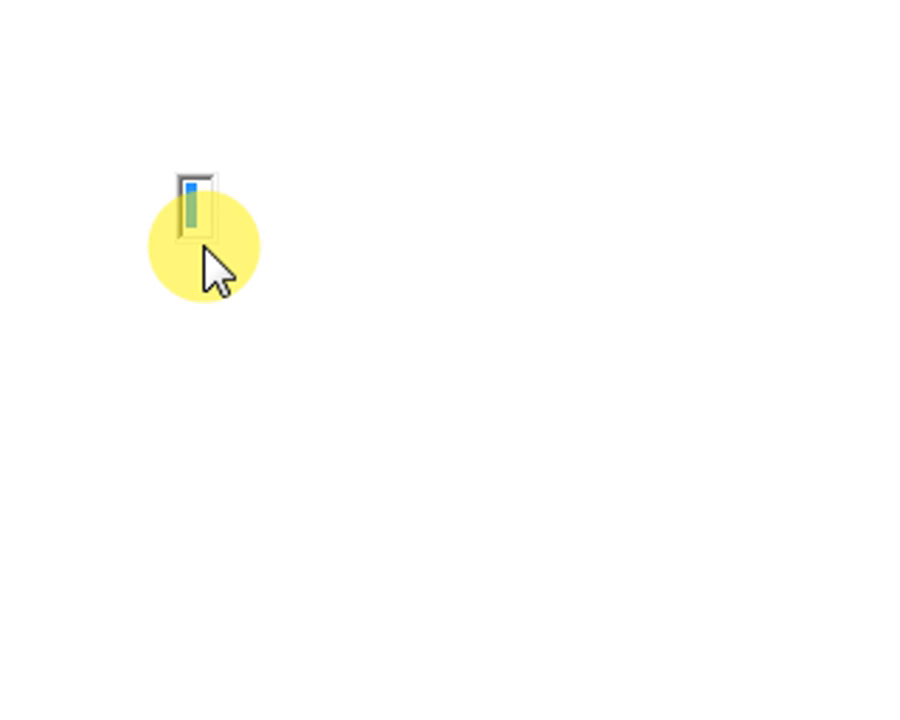
text(Room)
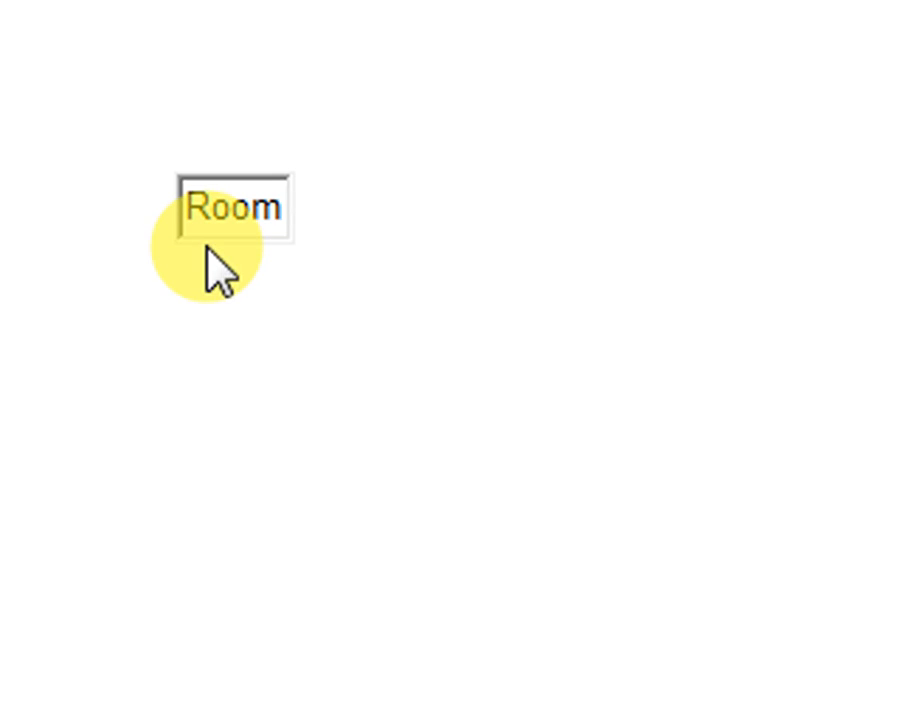
key(Return)
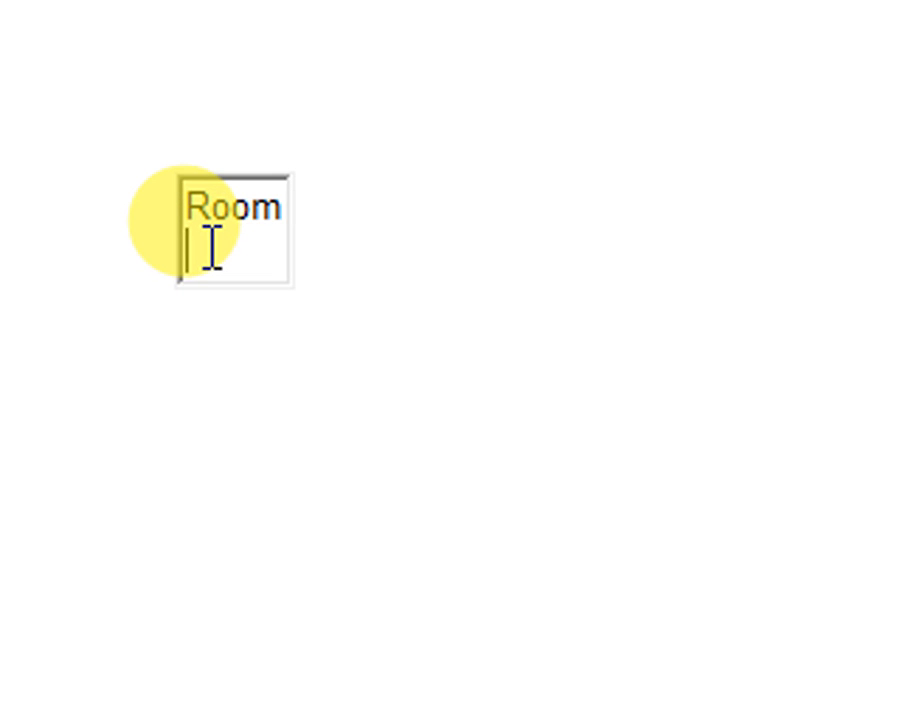
text(10)
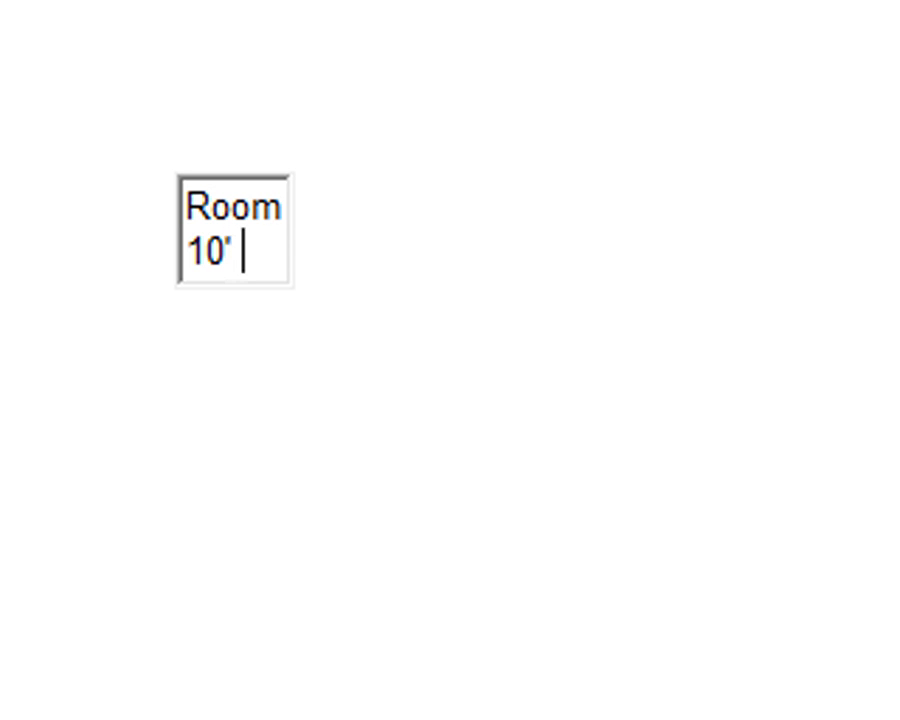
text(' x 12)
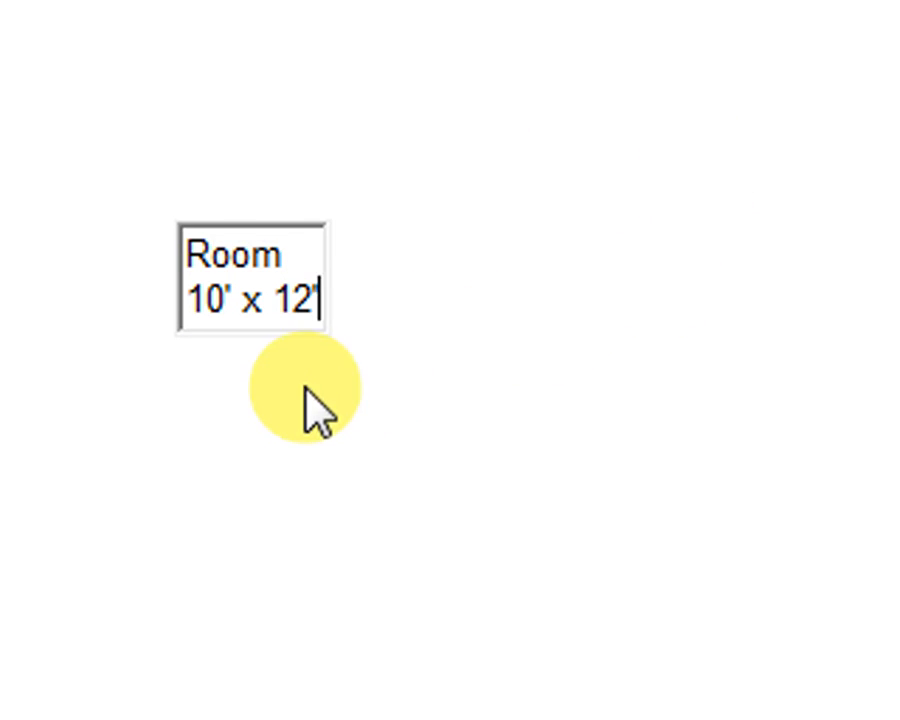
click(307, 392)
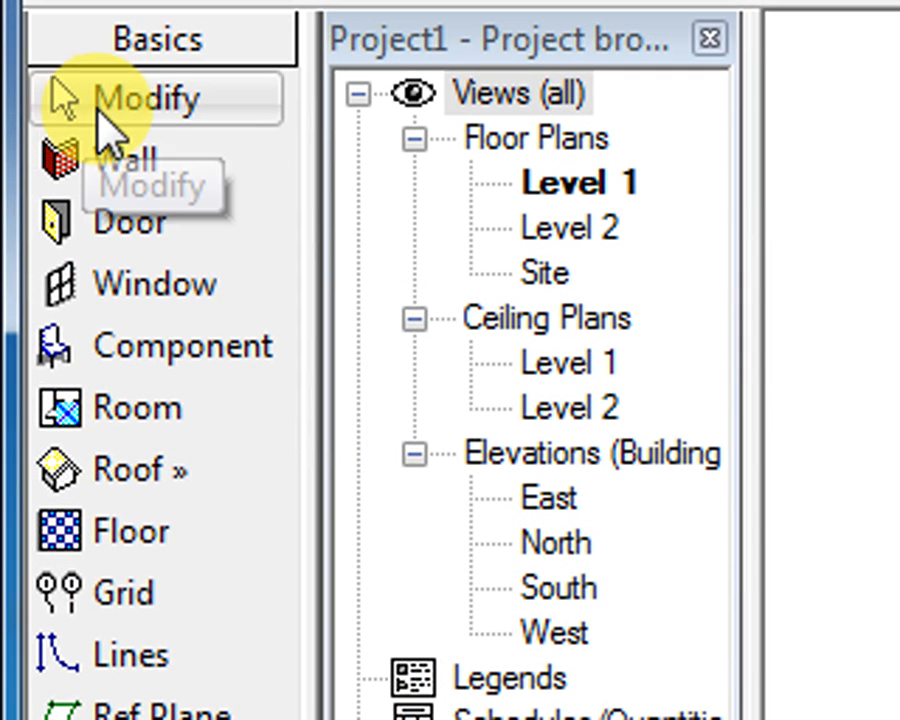
Step: Move the room text note to open space left of the north elevation marker and rotate it diagonally
click(108, 132)
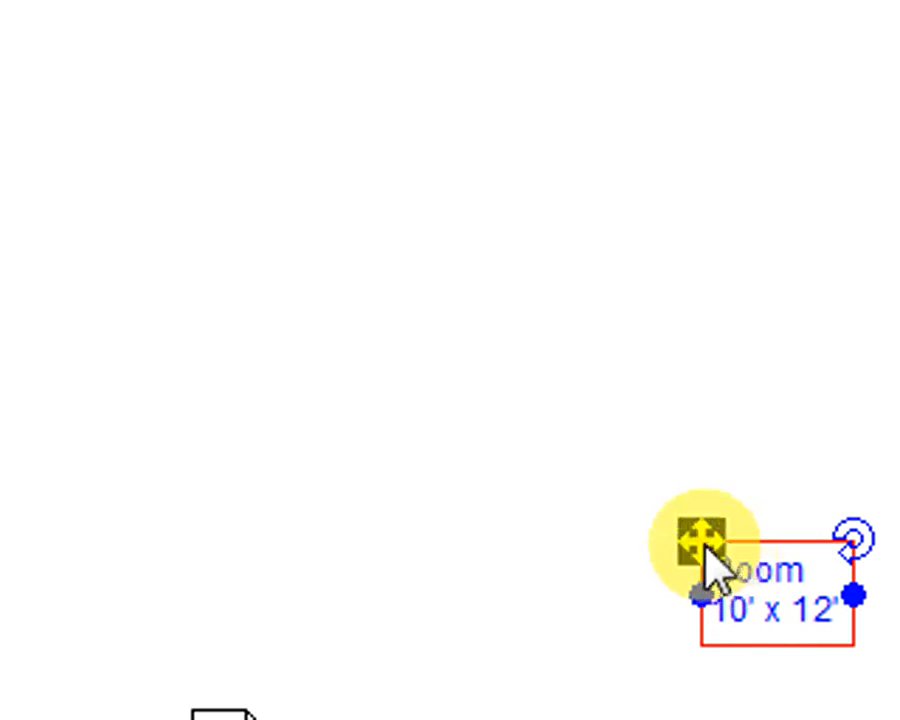
drag(703, 541, 703, 185)
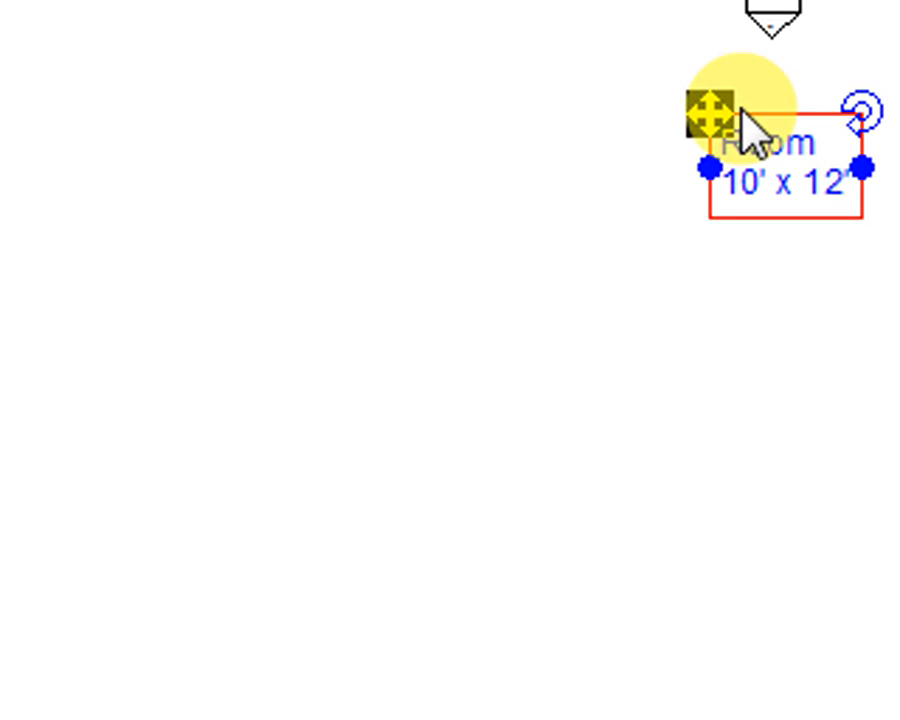
click(476, 170)
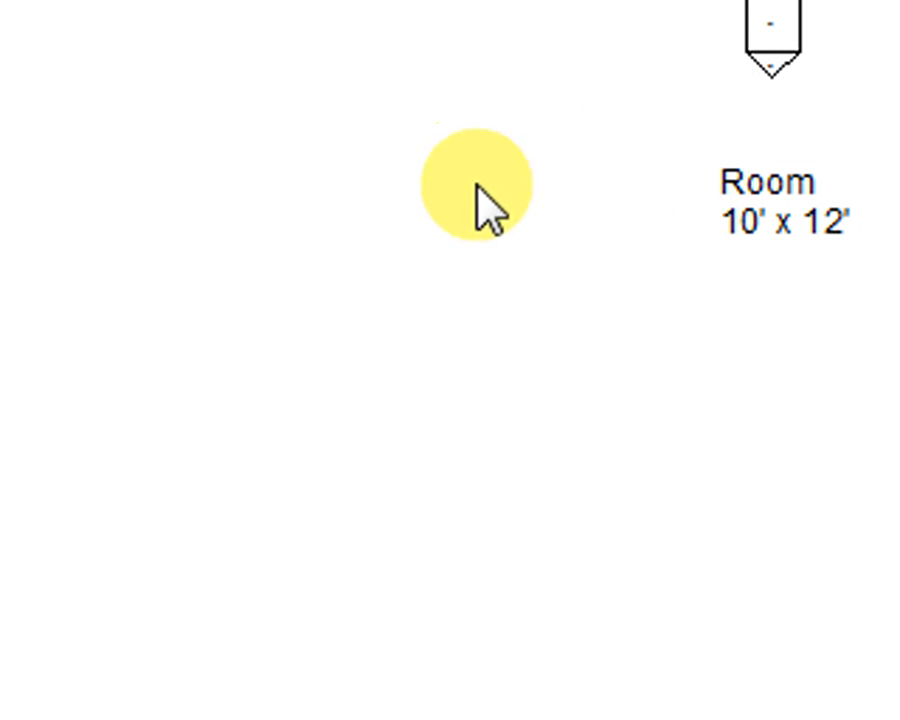
click(700, 179)
drag(708, 156, 276, 299)
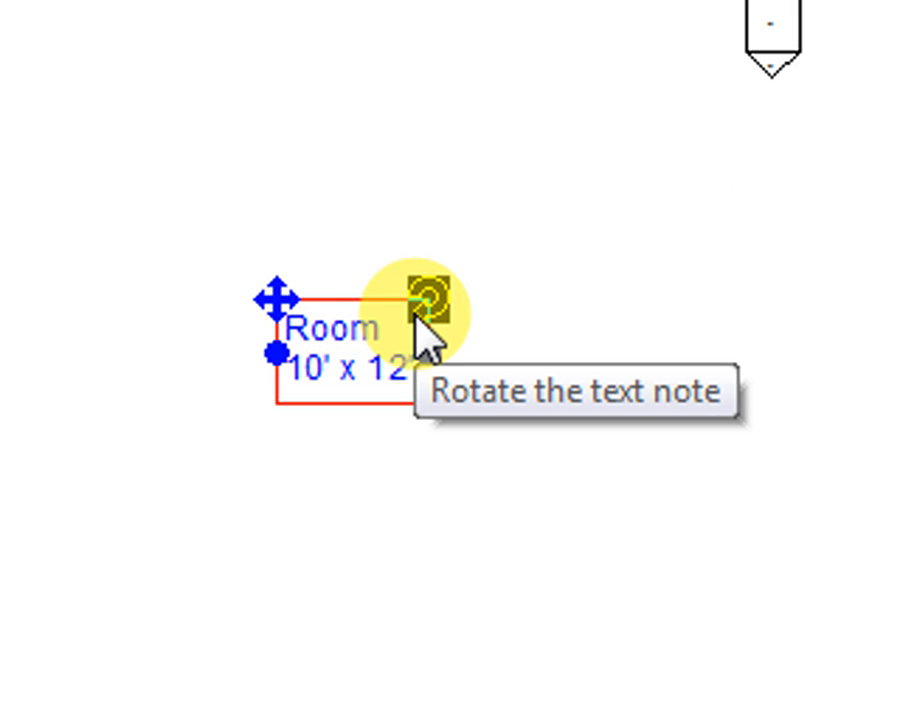
drag(416, 312, 320, 245)
click(428, 271)
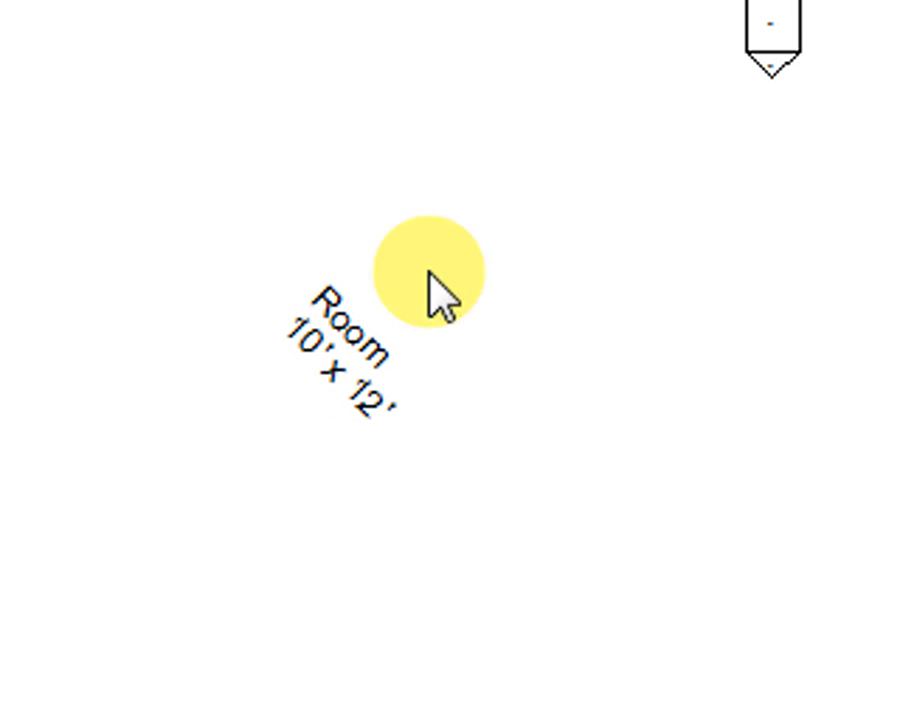
Step: Widen the rotated text note slightly and open its text for editing
click(428, 362)
mouse_move(409, 404)
mouse_down()
mouse_move(427, 406)
mouse_move(496, 526)
mouse_move(535, 528)
mouse_move(606, 598)
mouse_move(553, 530)
mouse_move(446, 432)
mouse_move(418, 382)
mouse_up()
double_click(410, 360)
text(')
click(406, 322)
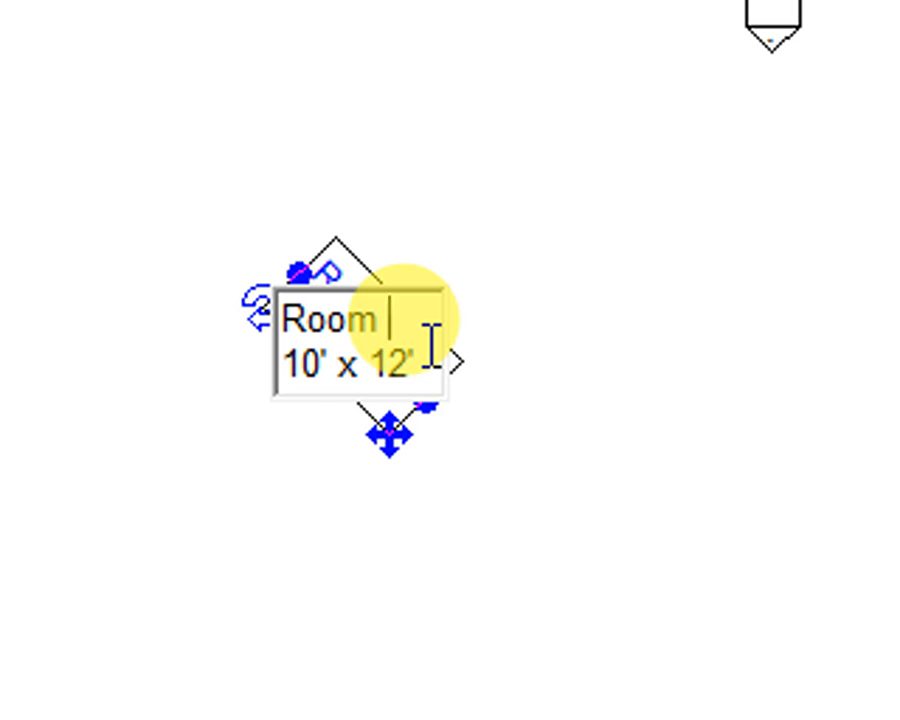
text(and of Ma)
key(BackSpace)
key(BackSpace)
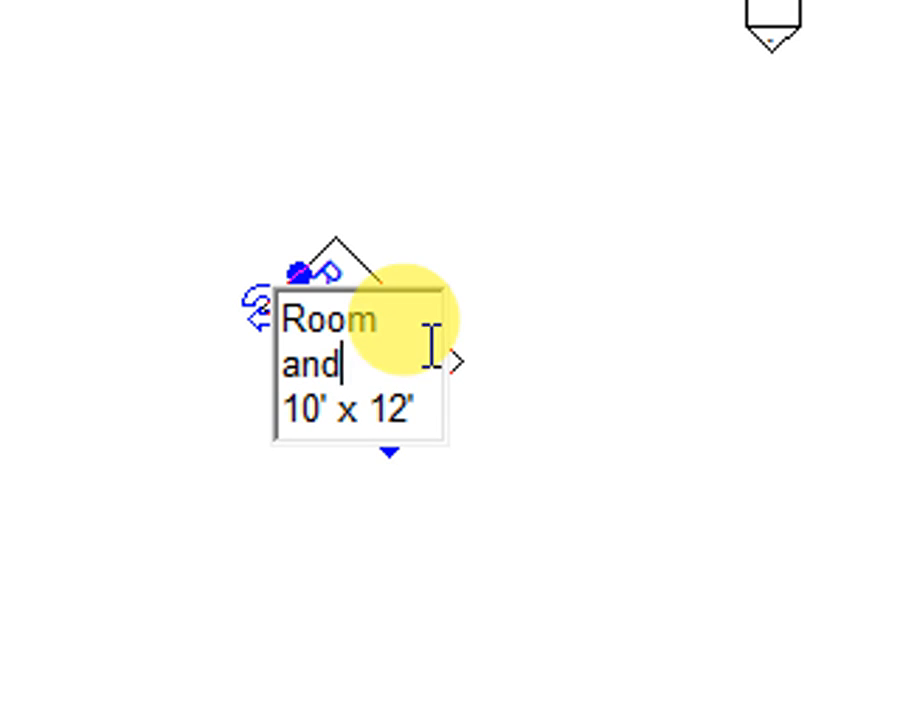
key(BackSpace)
key(BackSpace)
key(BackSpace)
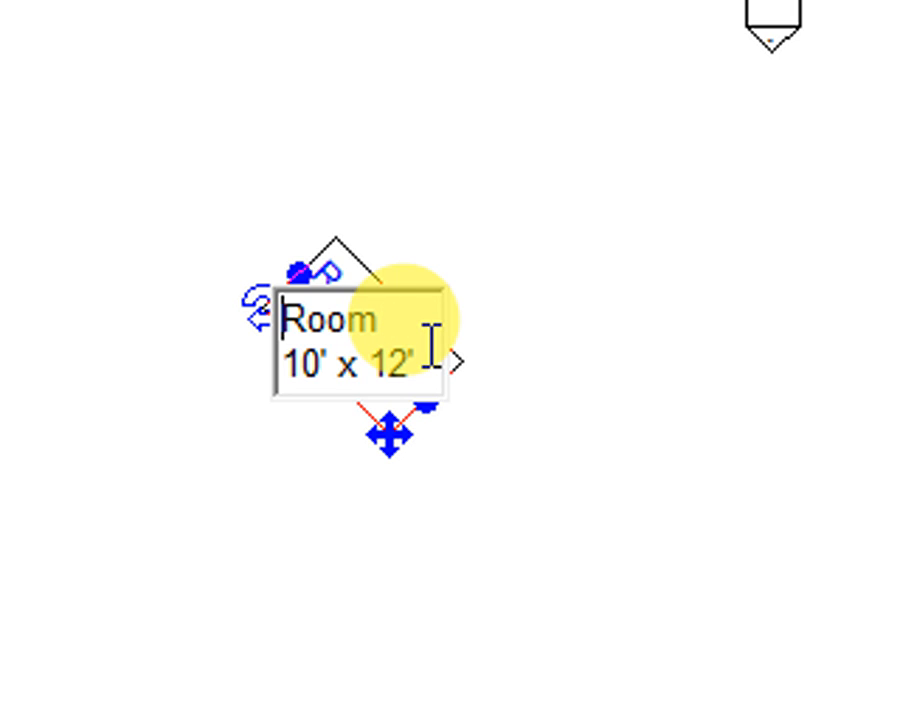
Step: Insert "This is my" before "Room" in the text note and finish editing
text(This)
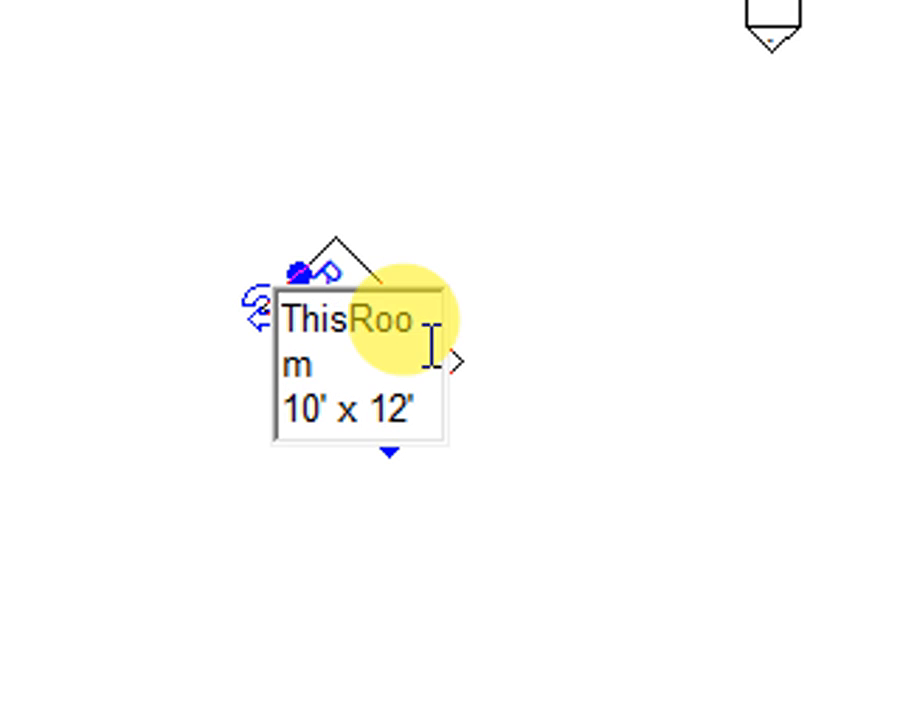
text( is my)
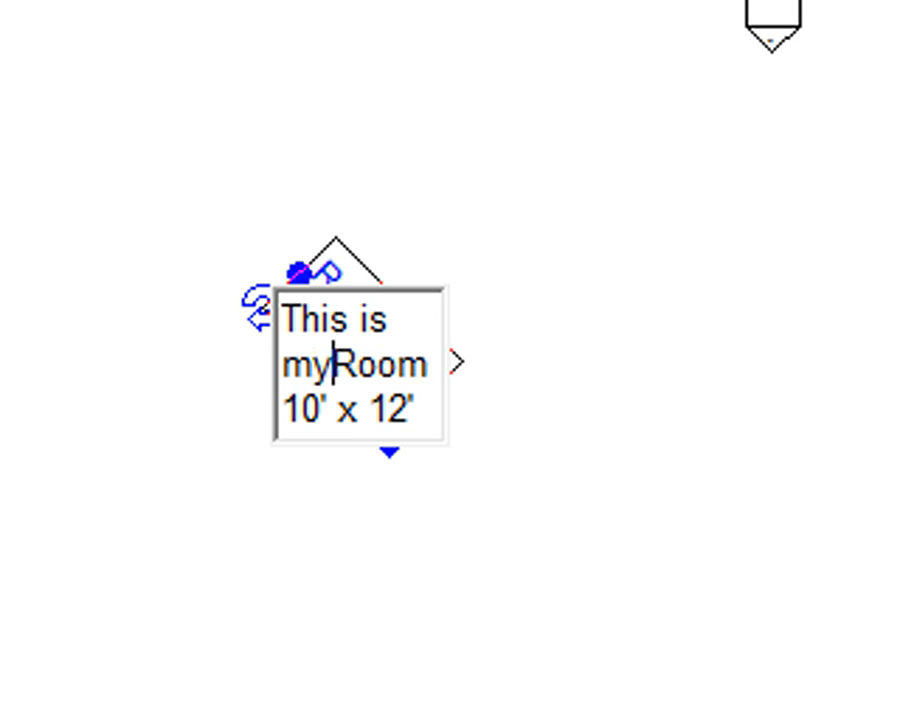
key(Escape)
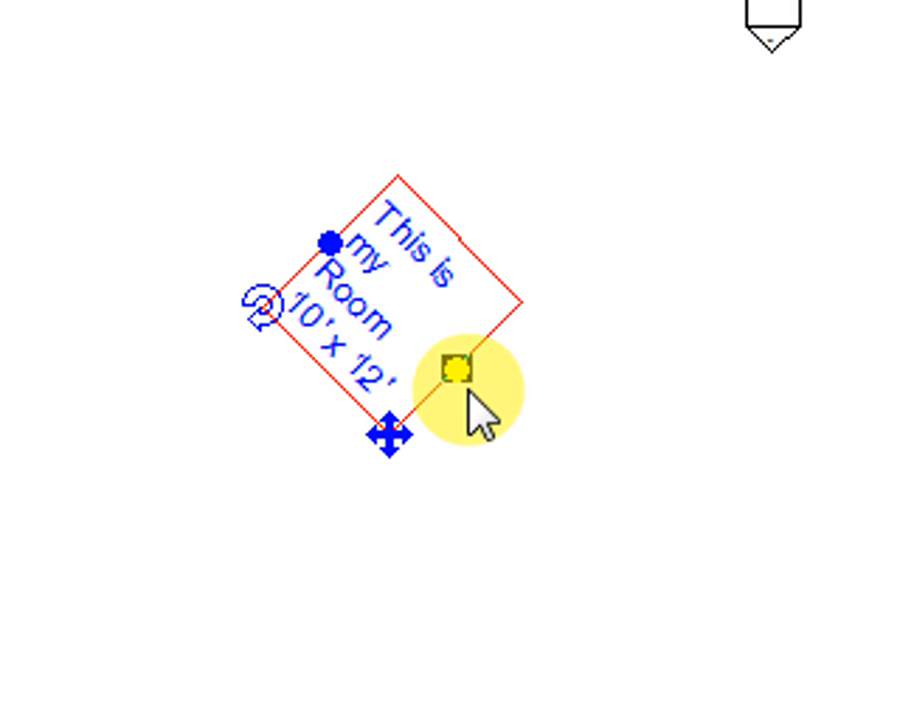
Step: Widen the text note so "This is my Room" fits on one line, and rotate it back to horizontal
drag(464, 386, 578, 550)
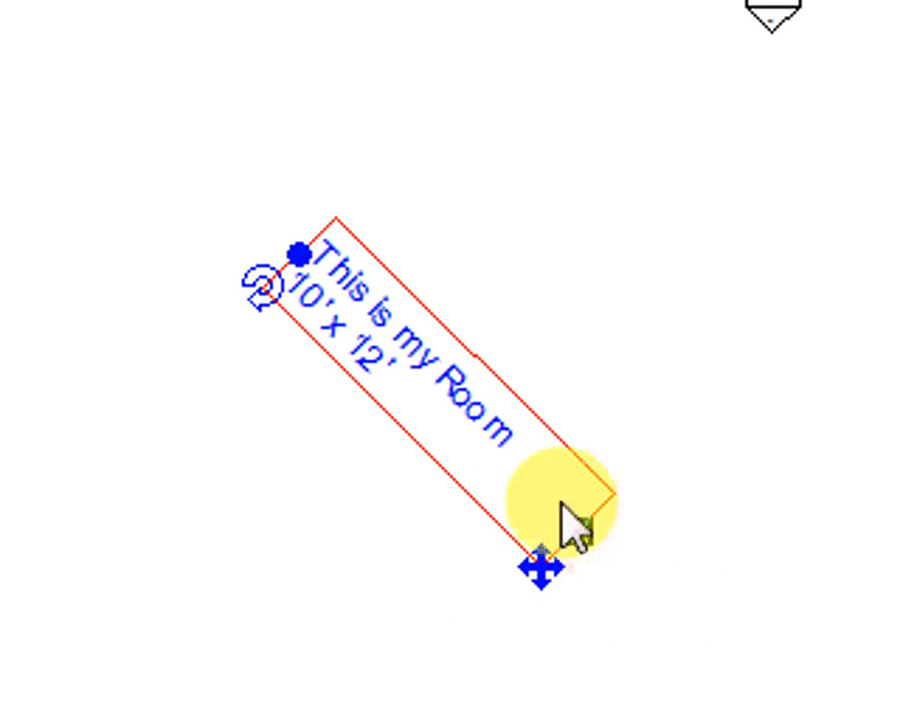
drag(265, 301, 378, 510)
click(418, 532)
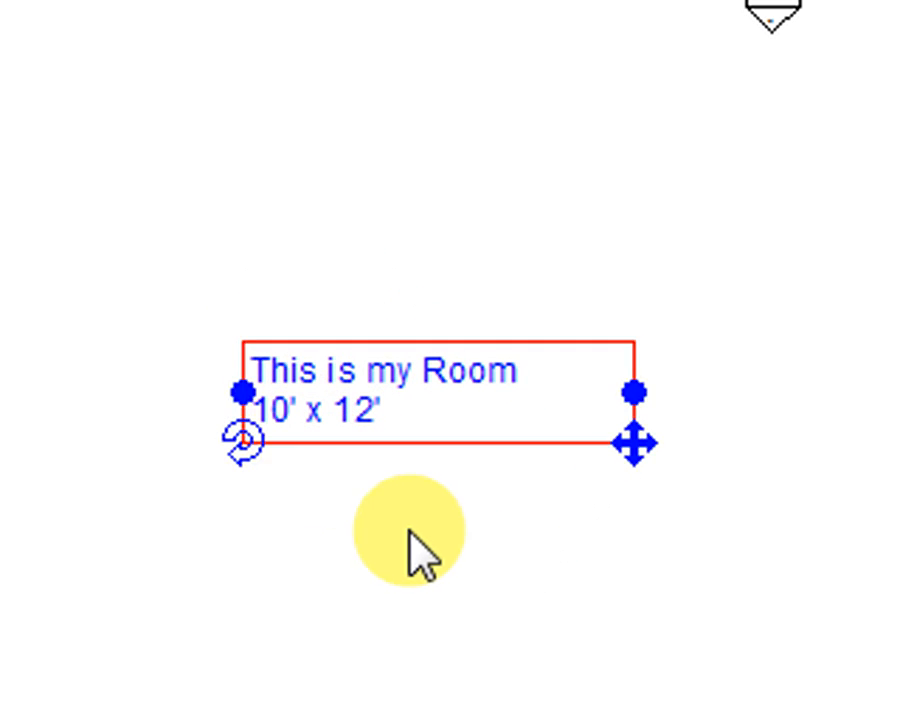
click(447, 452)
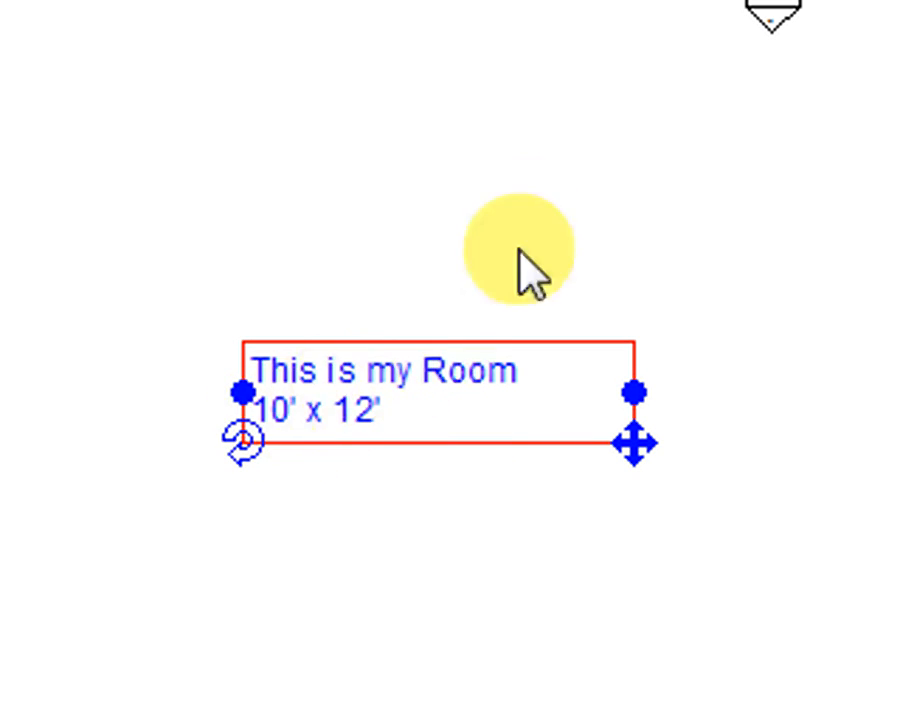
Step: Try center, right and left alignment on the text note and finish with centered text
click(560, 98)
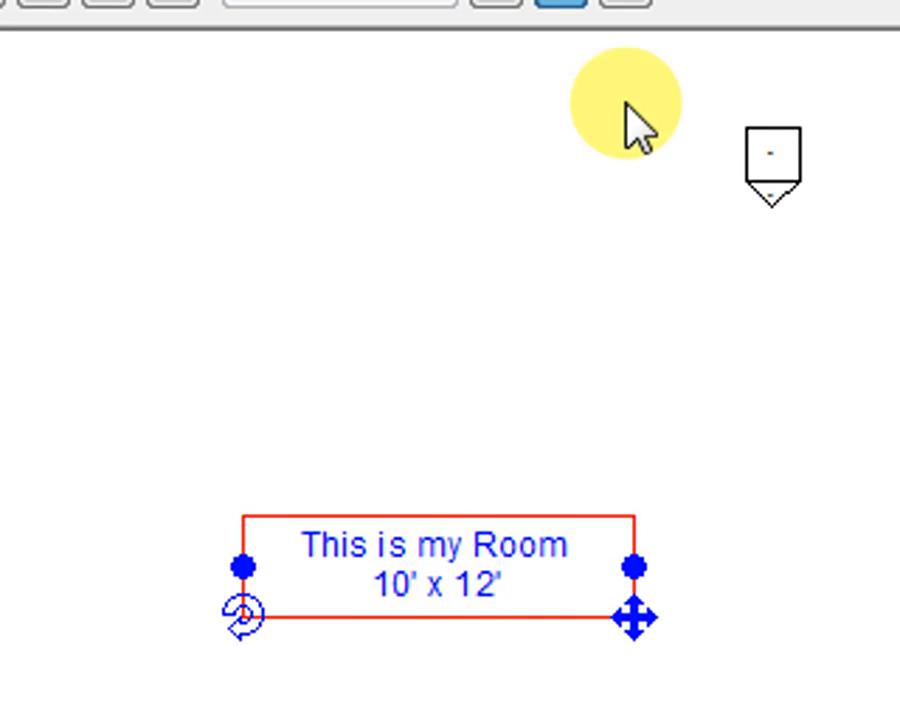
click(628, 88)
click(497, 82)
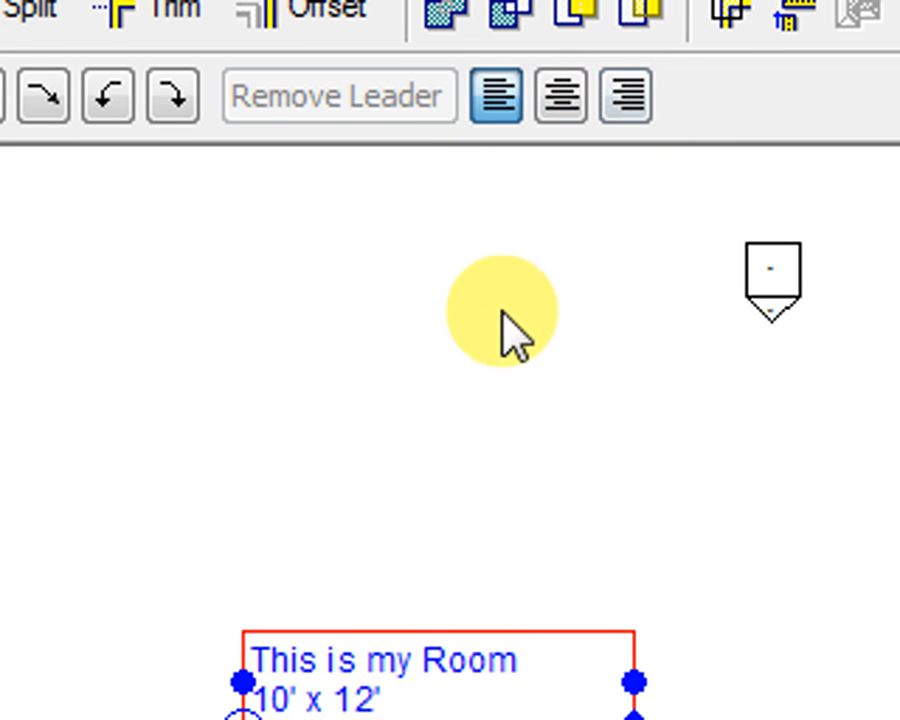
click(561, 95)
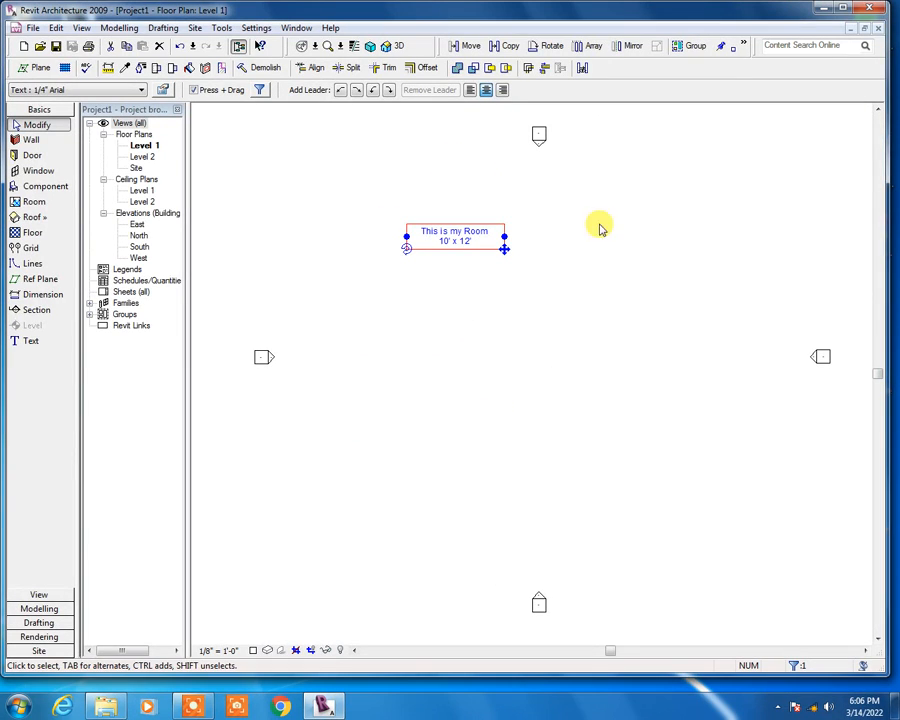
click(607, 270)
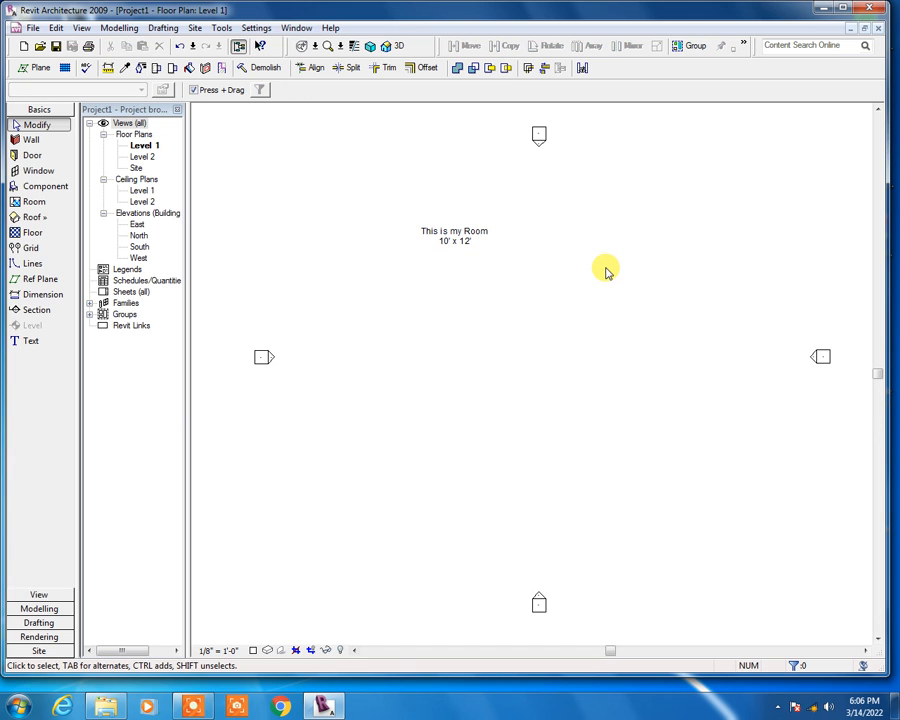
Step: Format both lines of the text note as bold, italic and underlined
click(460, 240)
click(466, 242)
drag(479, 244, 436, 244)
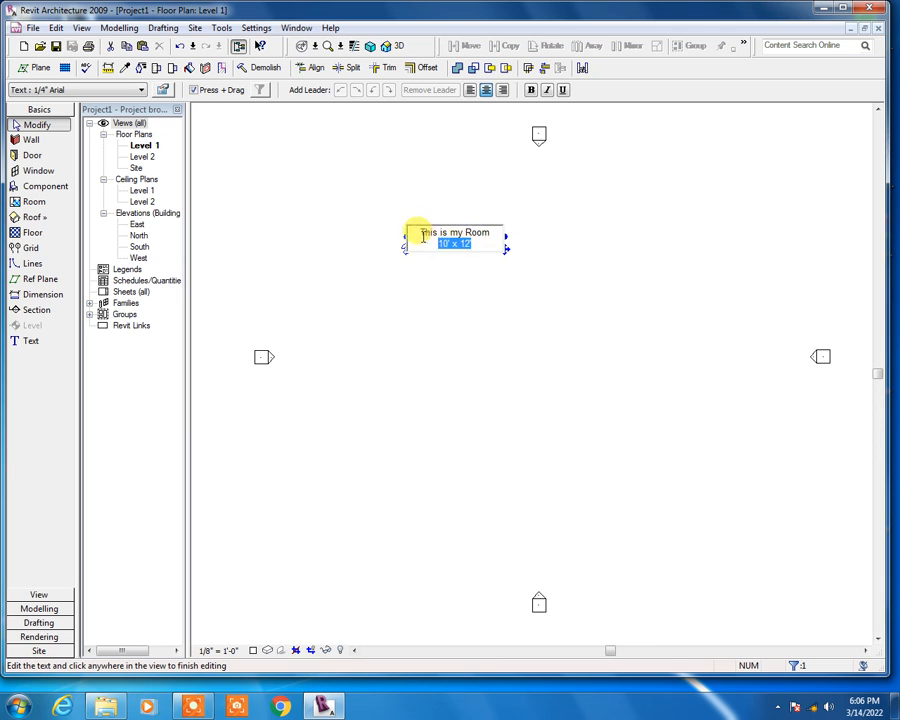
click(546, 91)
click(564, 91)
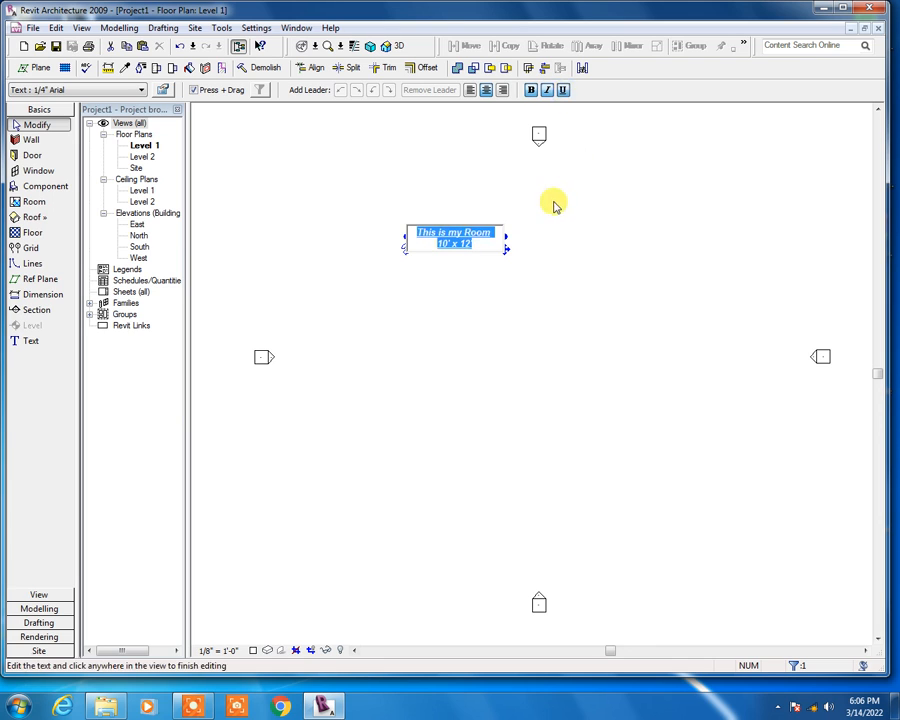
click(479, 243)
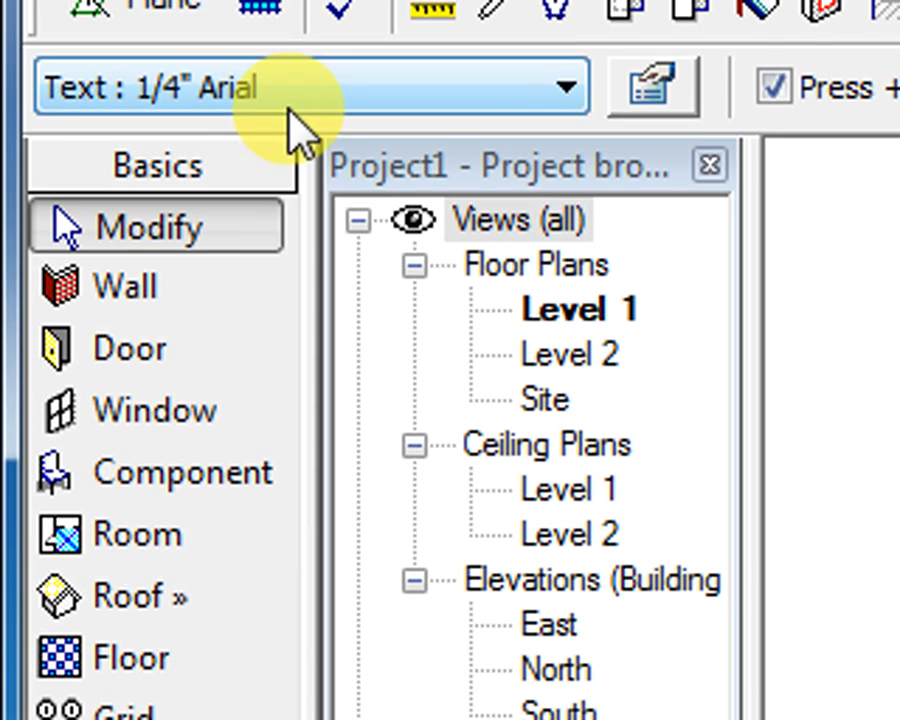
Step: Review the text types available for the note and inspect its element properties, keeping the 1/4" Arial type
click(304, 104)
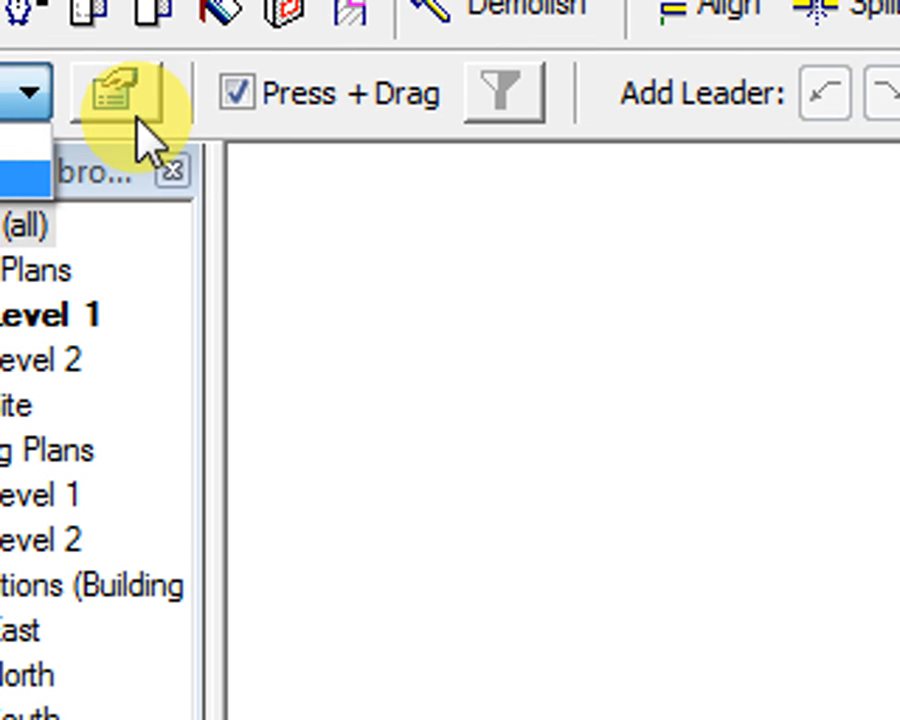
click(488, 376)
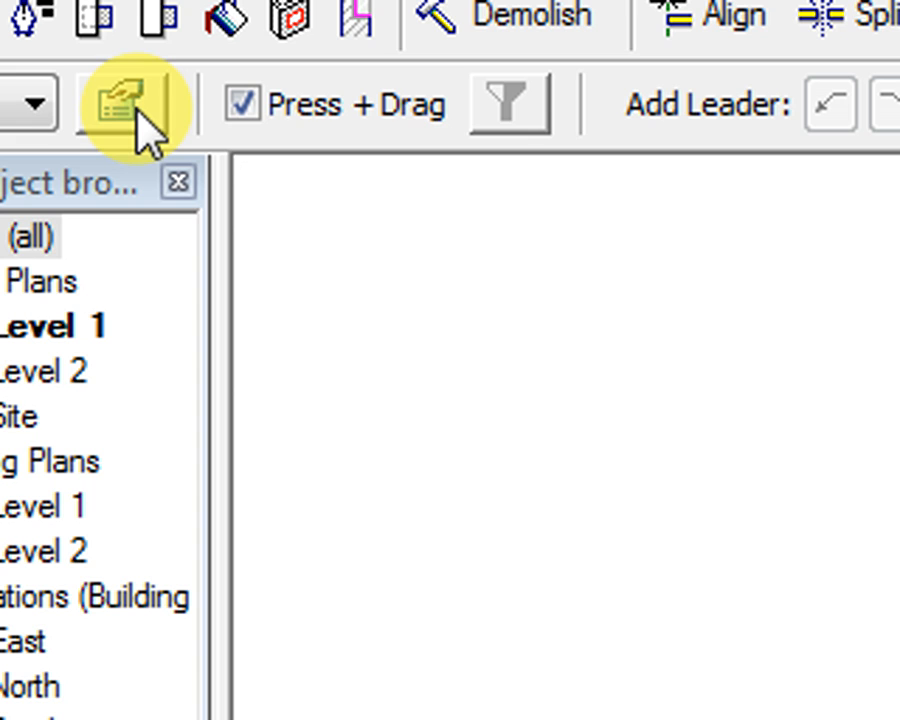
click(138, 112)
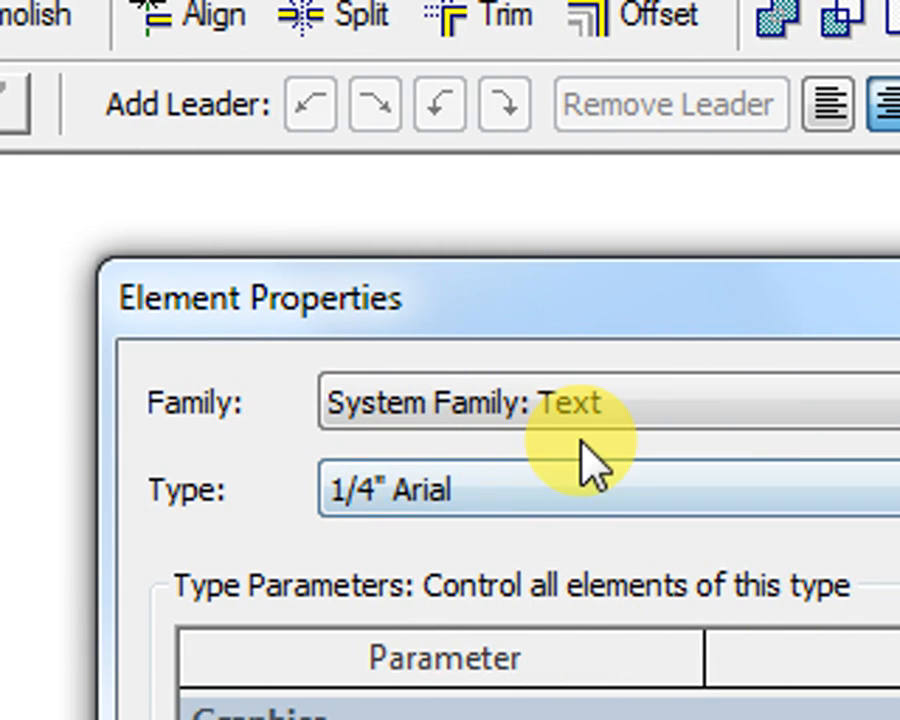
click(412, 500)
click(418, 500)
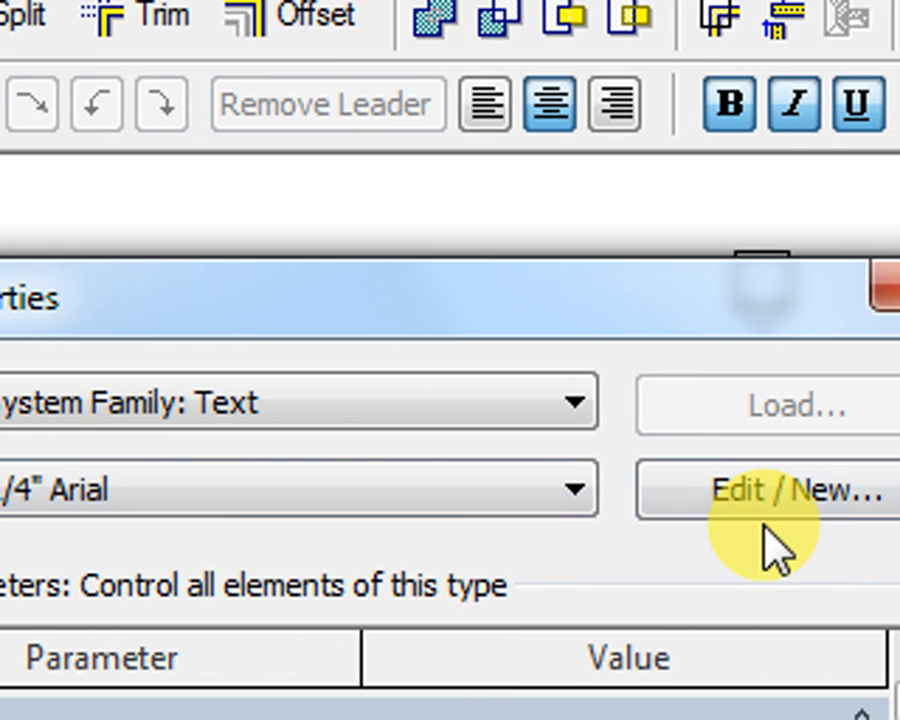
Step: Set the color of the 1/4" Arial text type to blue RGB 017-022-227, accept the properties and deselect the note
click(780, 508)
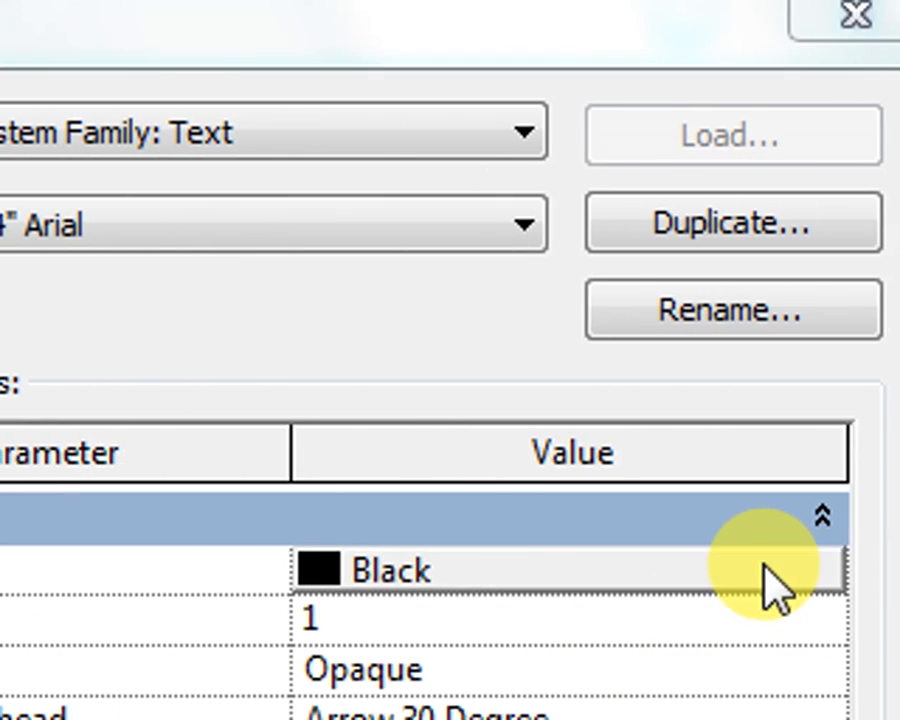
click(880, 605)
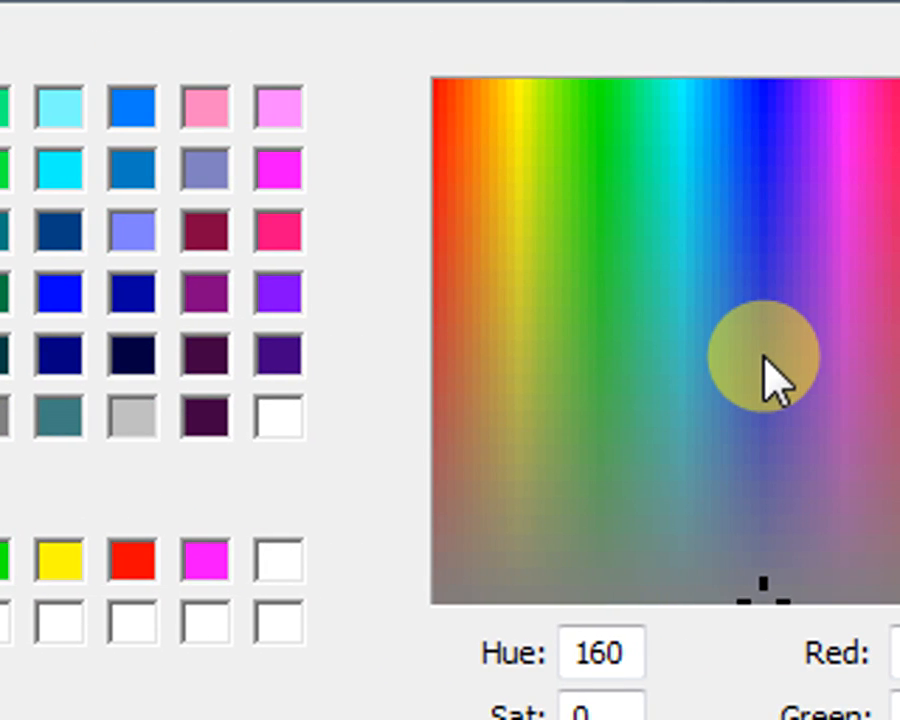
drag(764, 356, 760, 152)
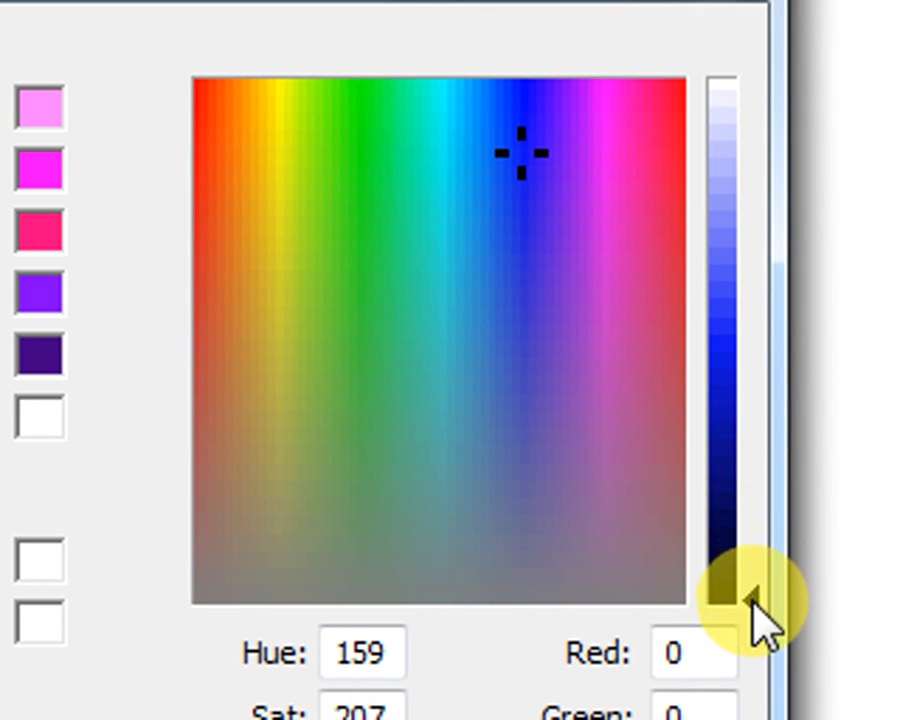
drag(753, 592, 738, 239)
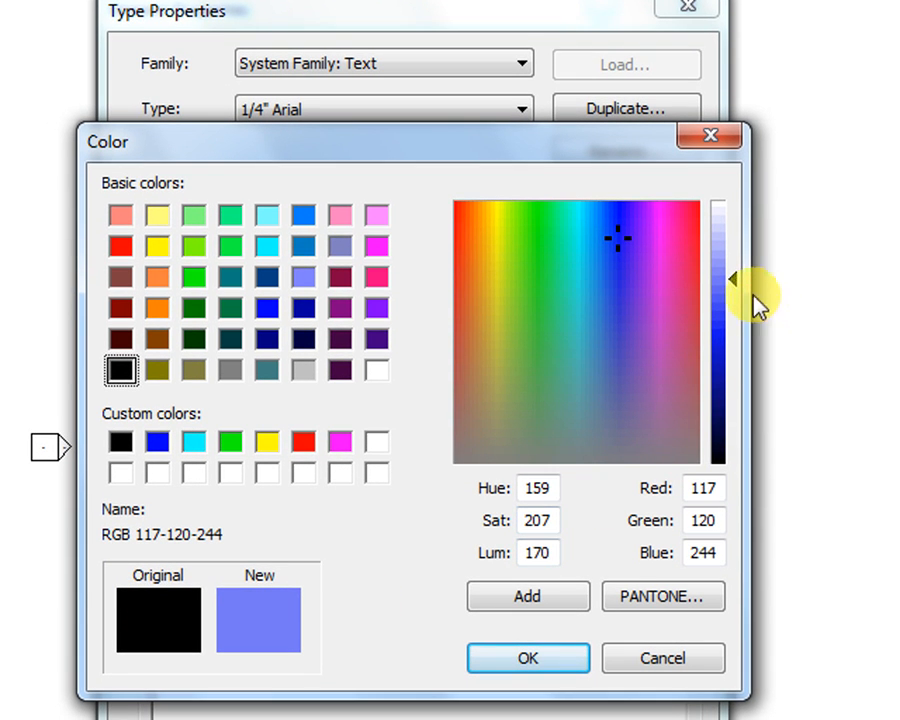
drag(739, 279, 731, 345)
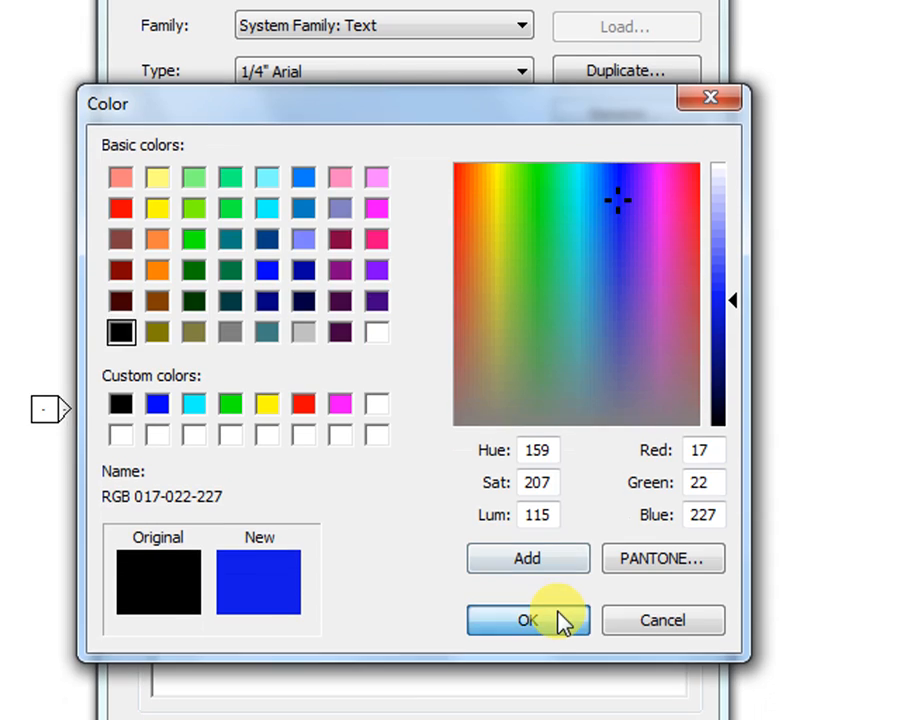
click(560, 658)
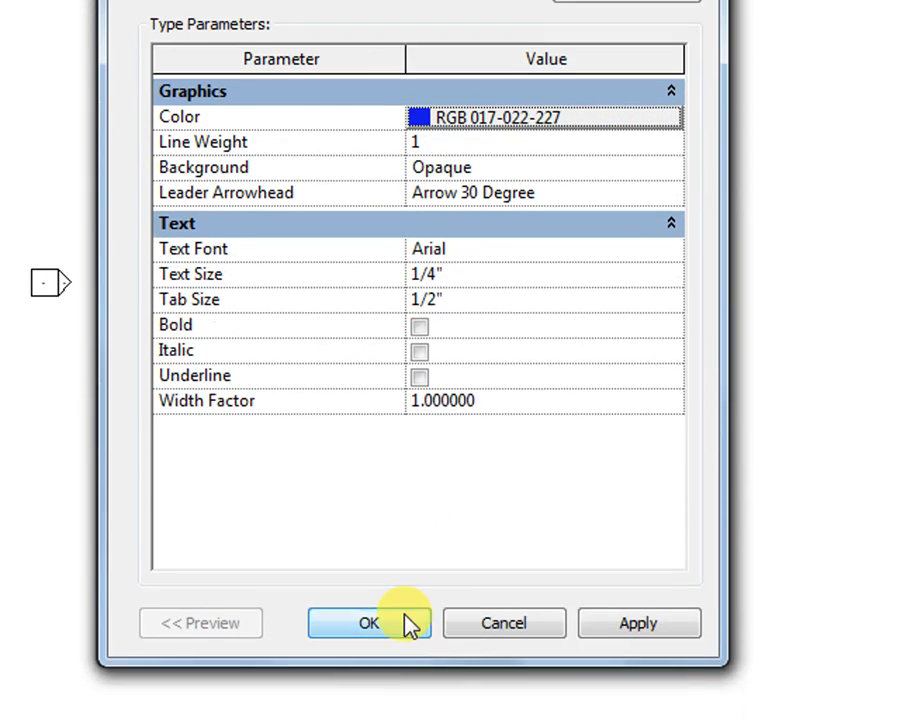
click(404, 719)
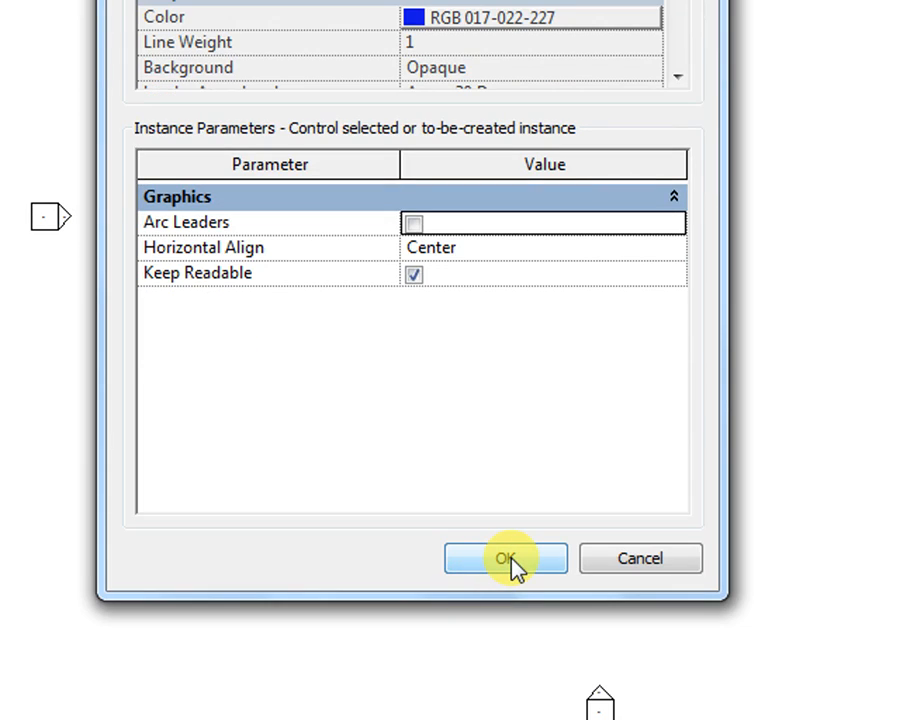
click(511, 560)
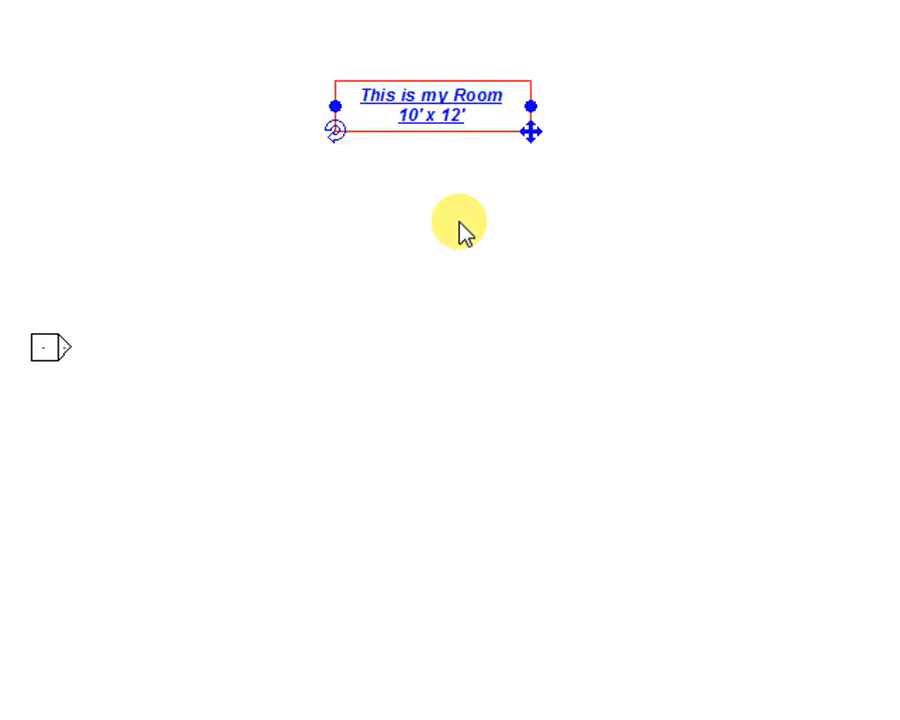
click(78, 124)
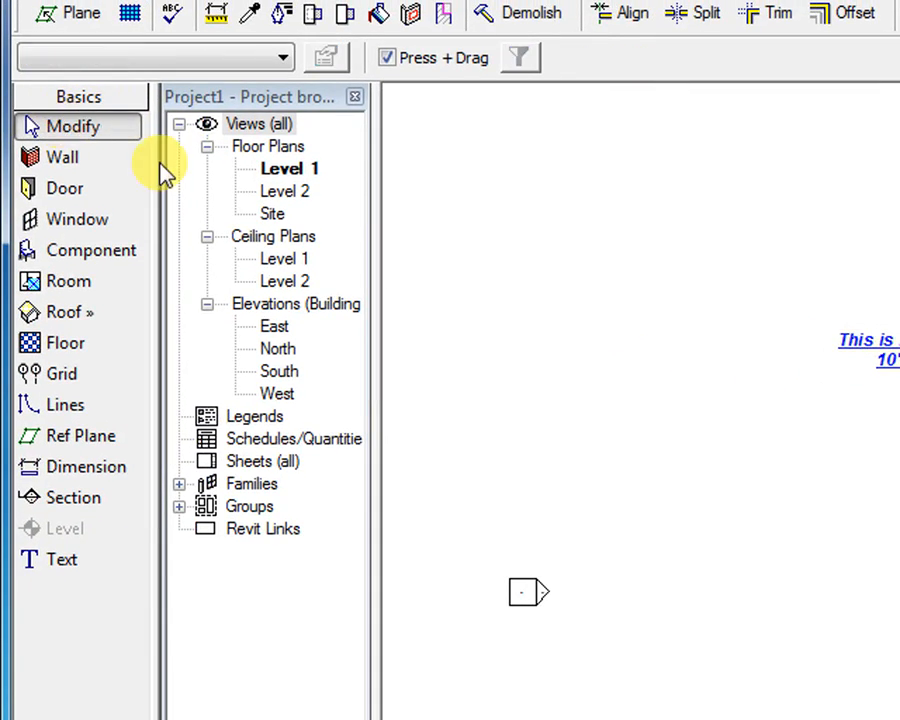
click(870, 360)
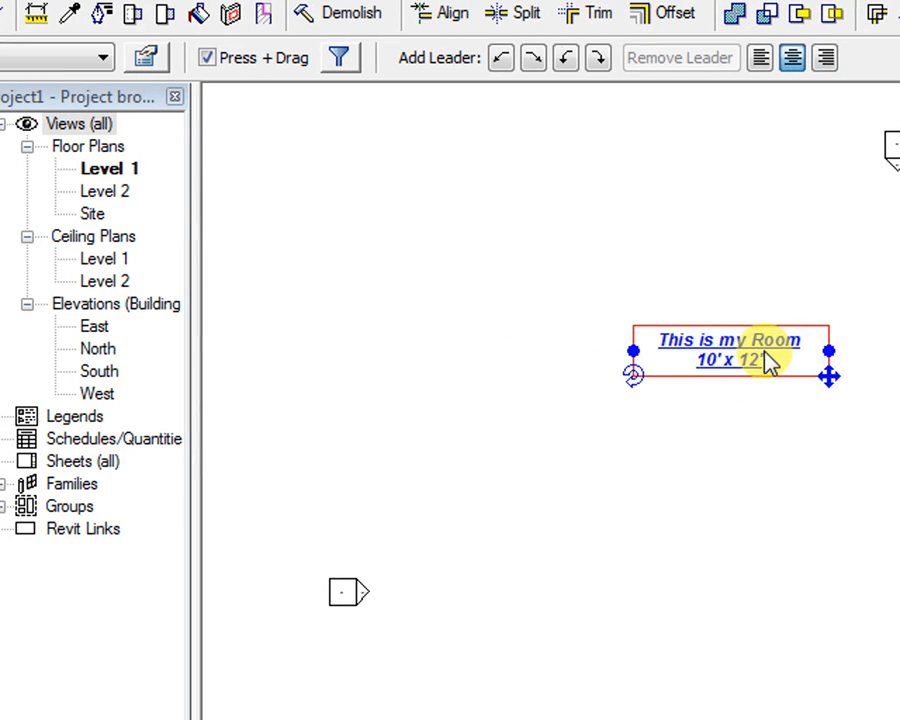
click(740, 450)
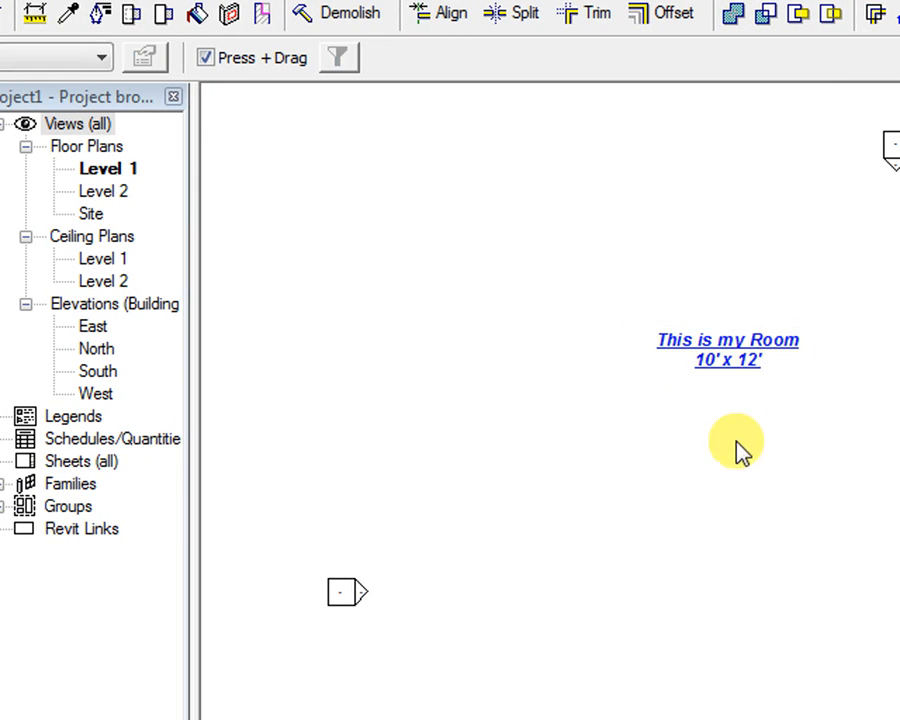
Step: Select both lines of the text note and set its type color to red RGB 210-000-000, accepting the properties
click(722, 374)
click(738, 362)
drag(738, 362, 652, 338)
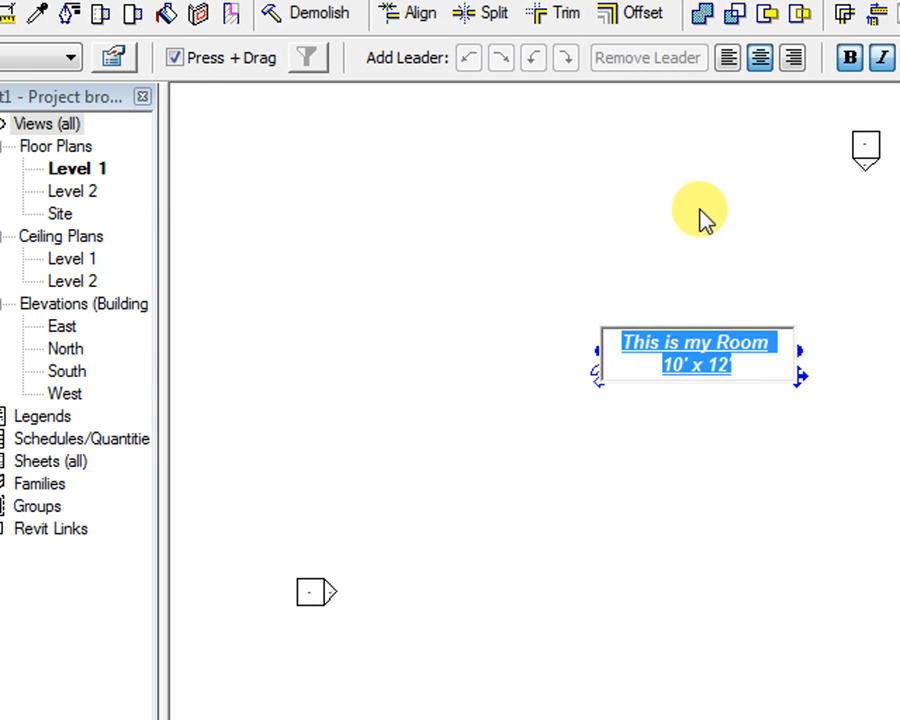
click(113, 57)
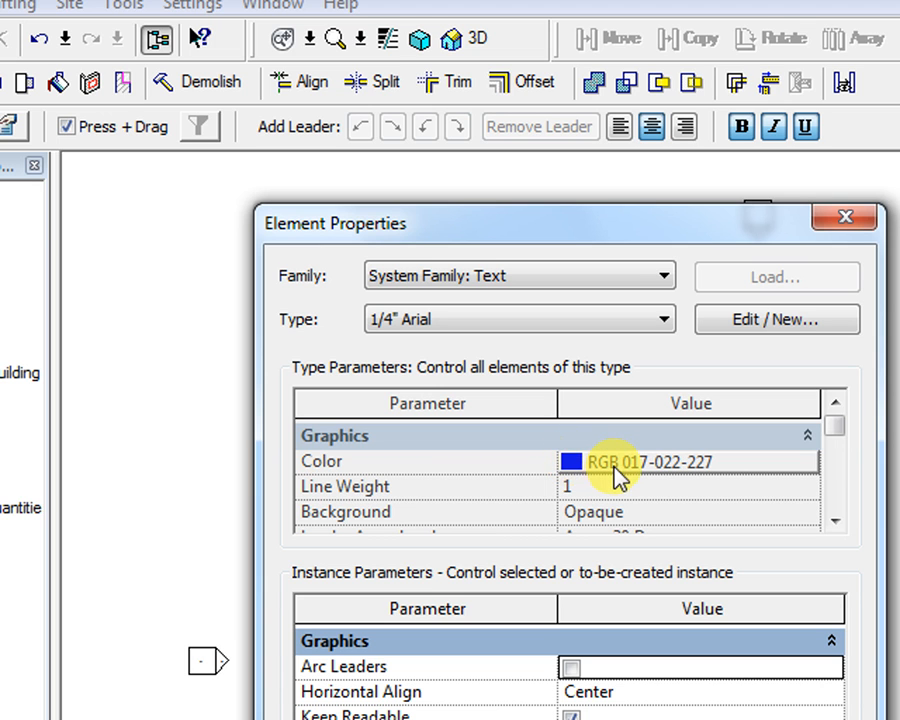
click(760, 325)
click(611, 500)
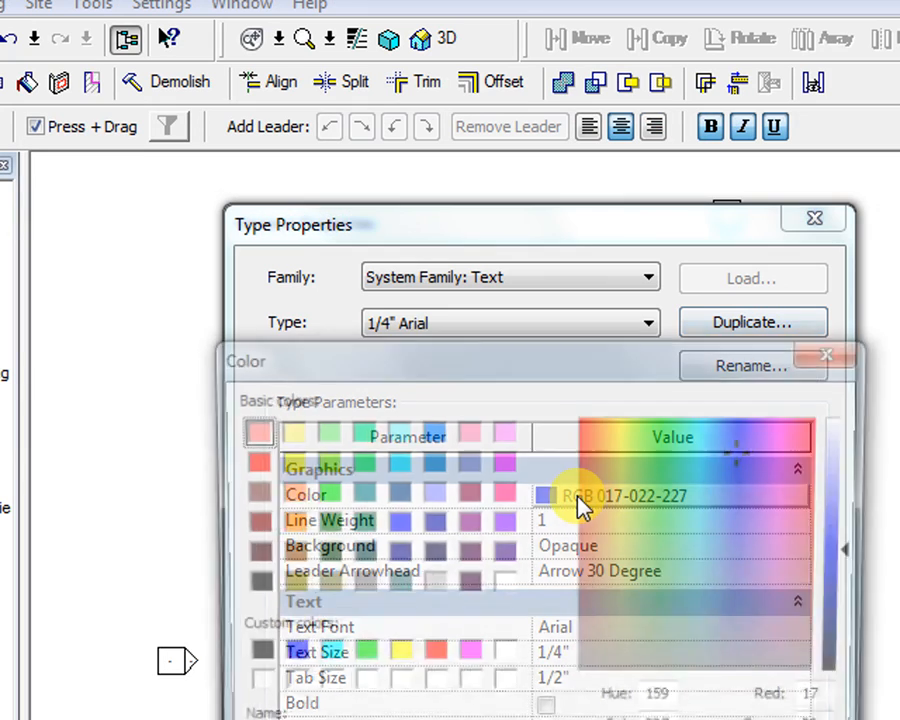
drag(606, 510, 583, 417)
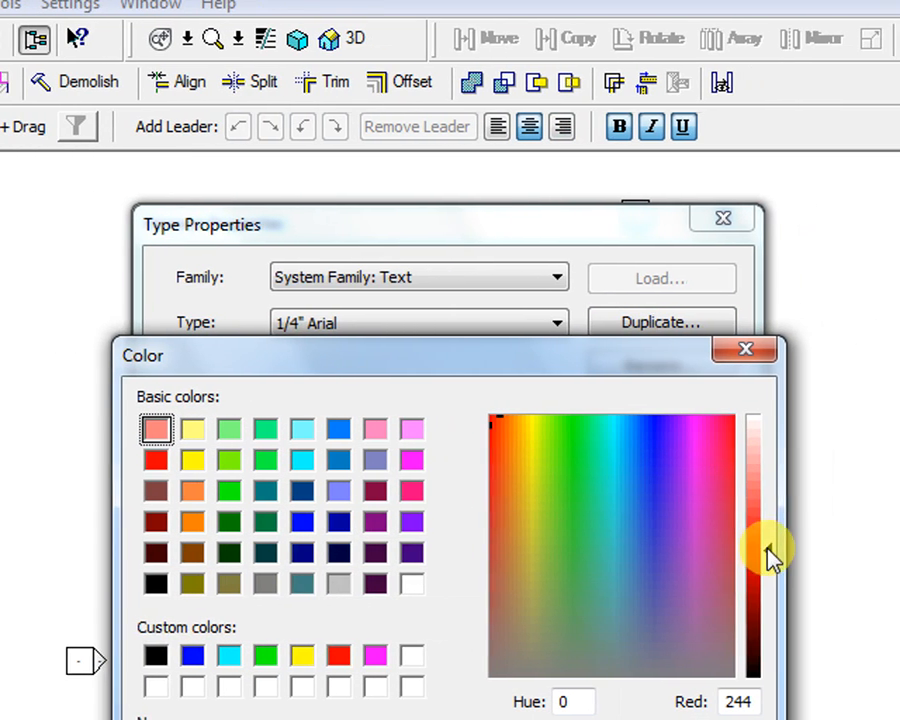
drag(860, 554, 862, 580)
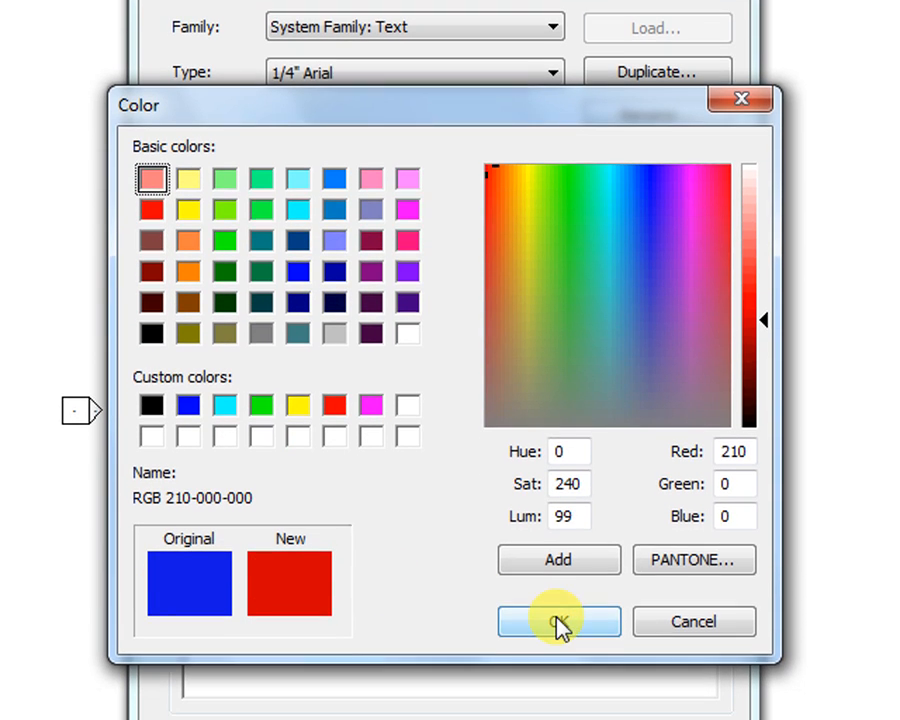
click(559, 621)
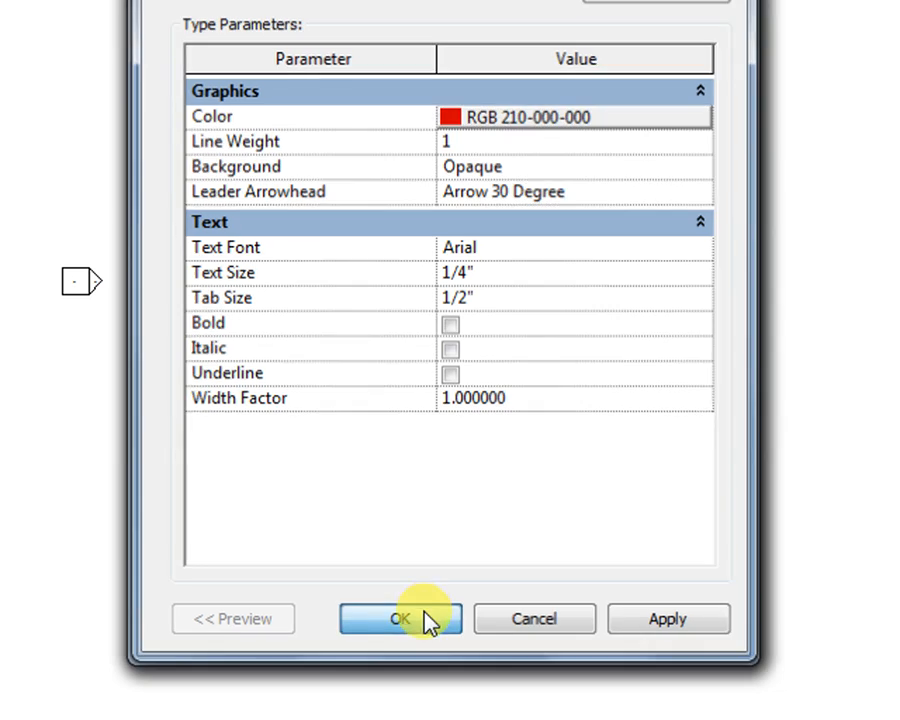
click(426, 619)
click(520, 619)
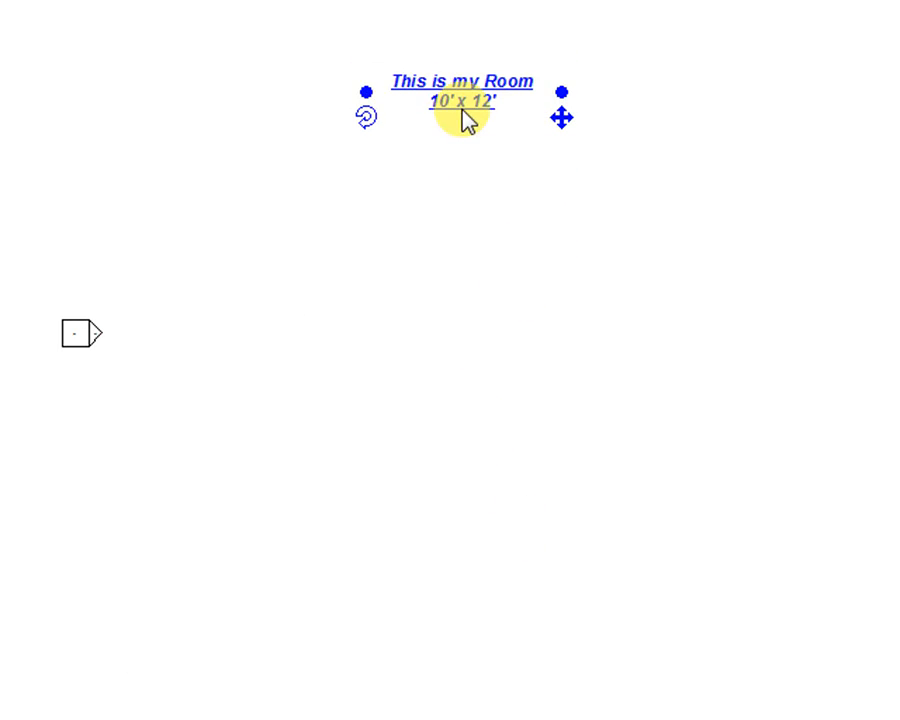
Step: Exit text editing and deselect the note to check its new text color in the floor plan
click(482, 34)
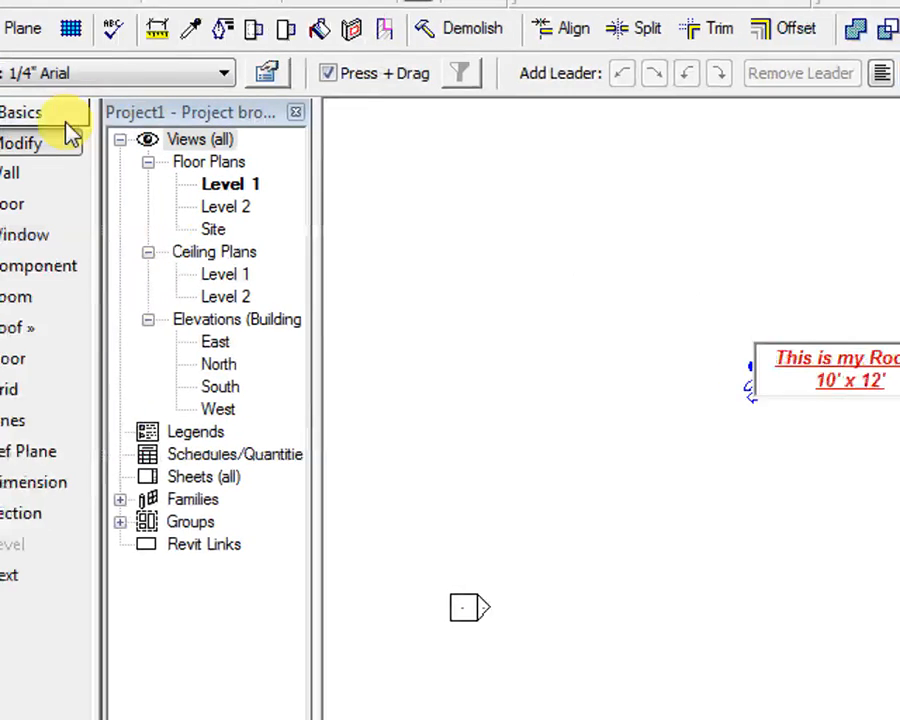
click(70, 143)
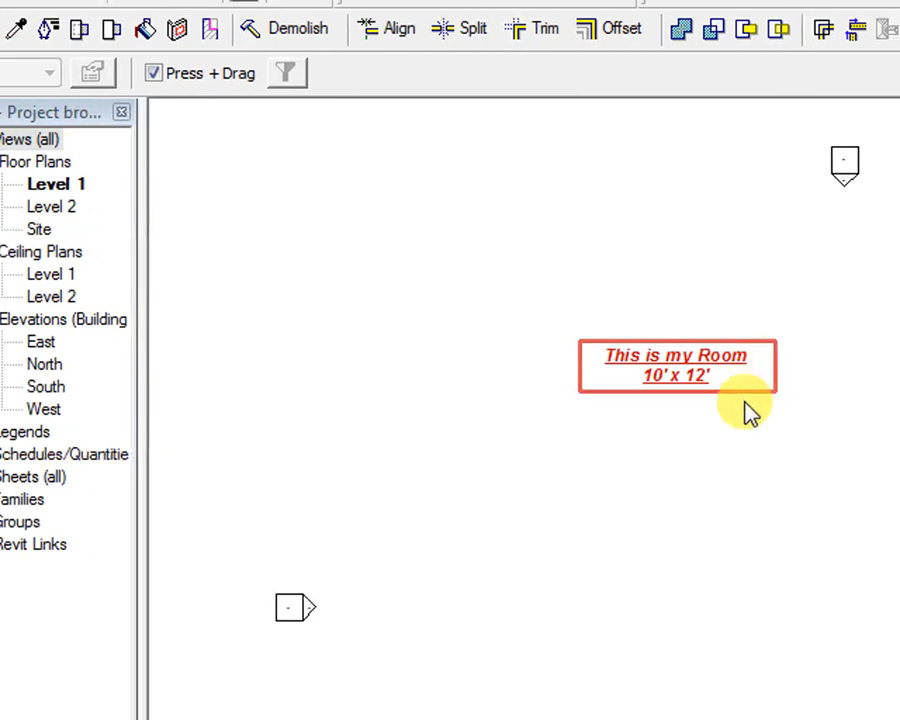
click(693, 392)
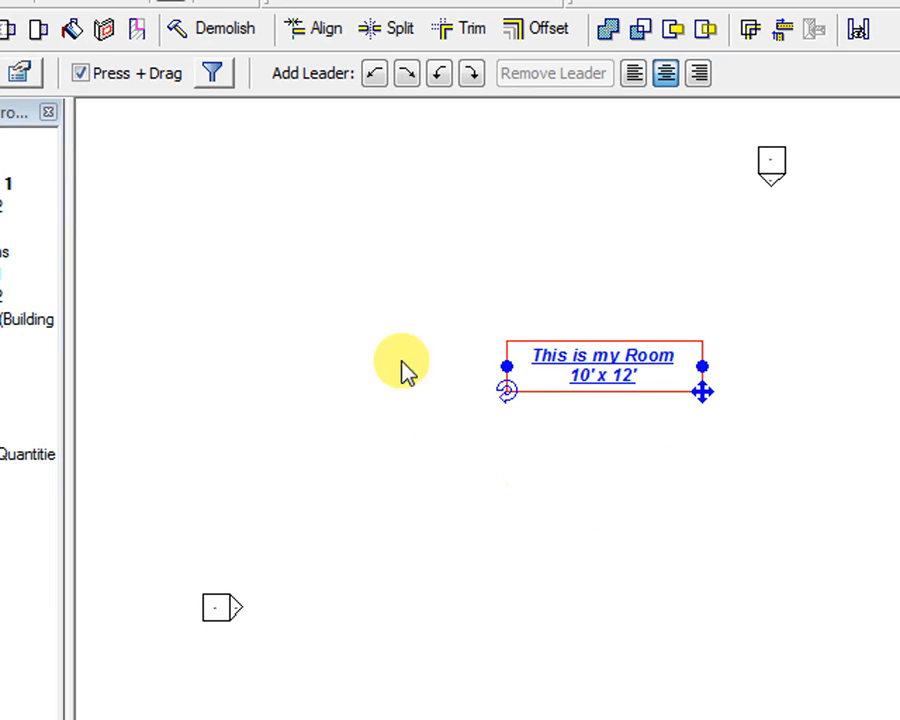
click(324, 287)
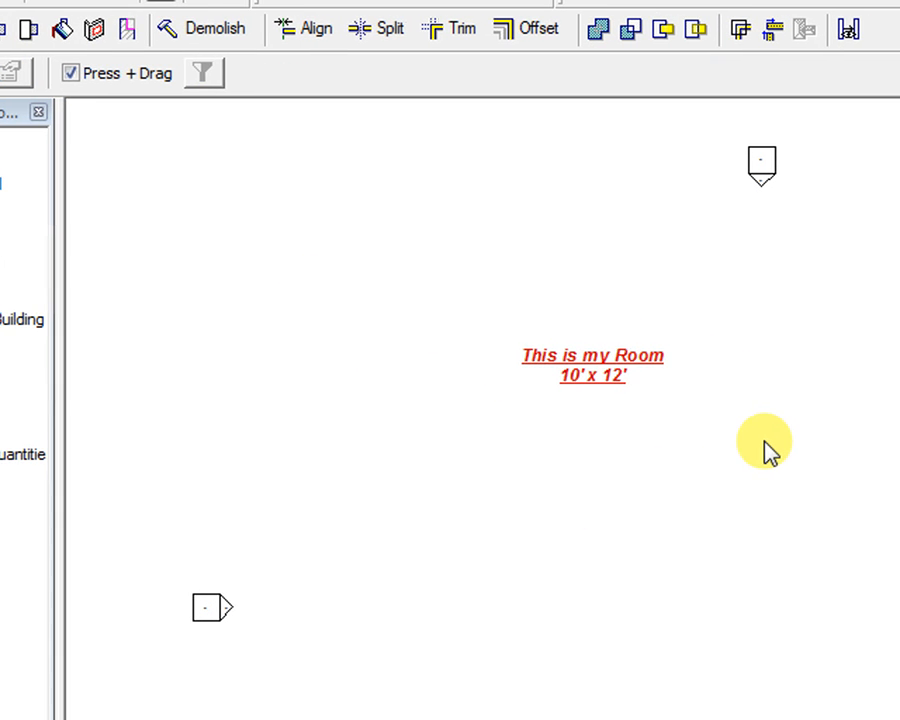
Step: Set the text size of the note's 1/4" Arial type to 6, finish editing and check the whole resized note
click(629, 386)
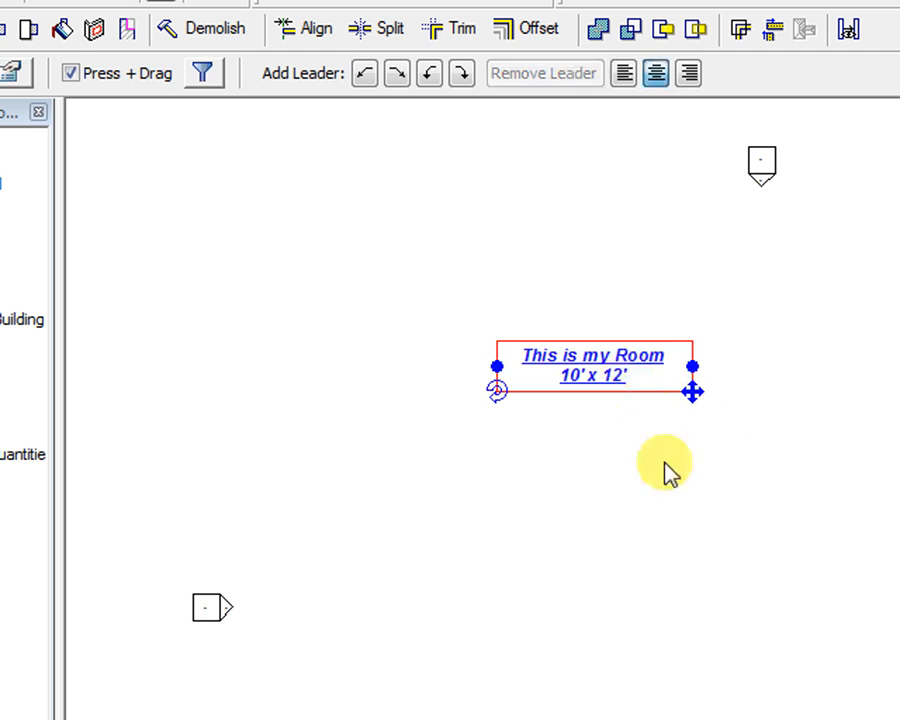
click(638, 380)
drag(637, 377, 508, 354)
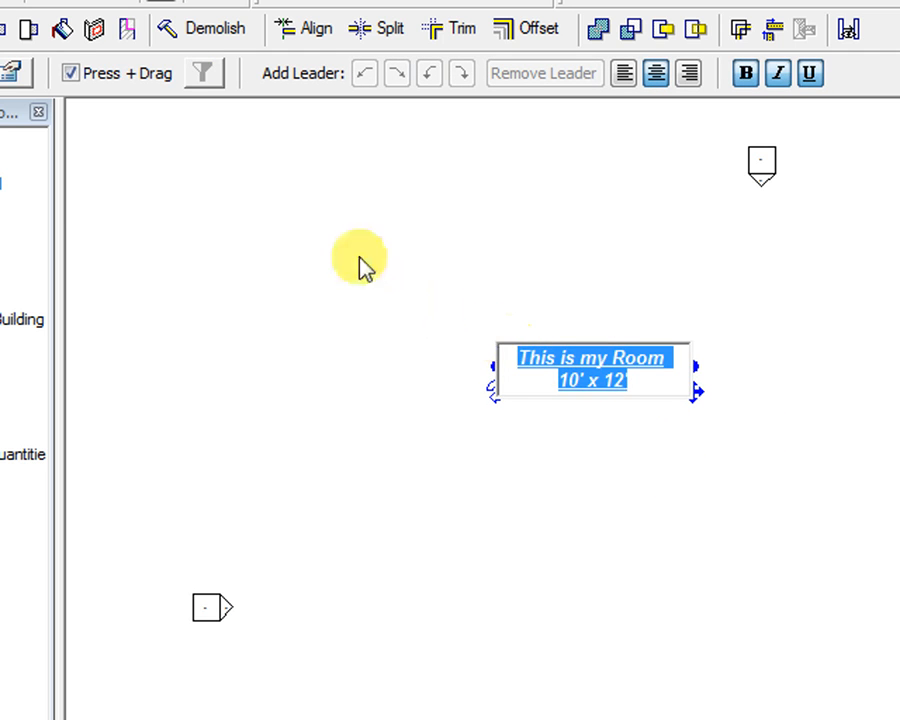
click(22, 72)
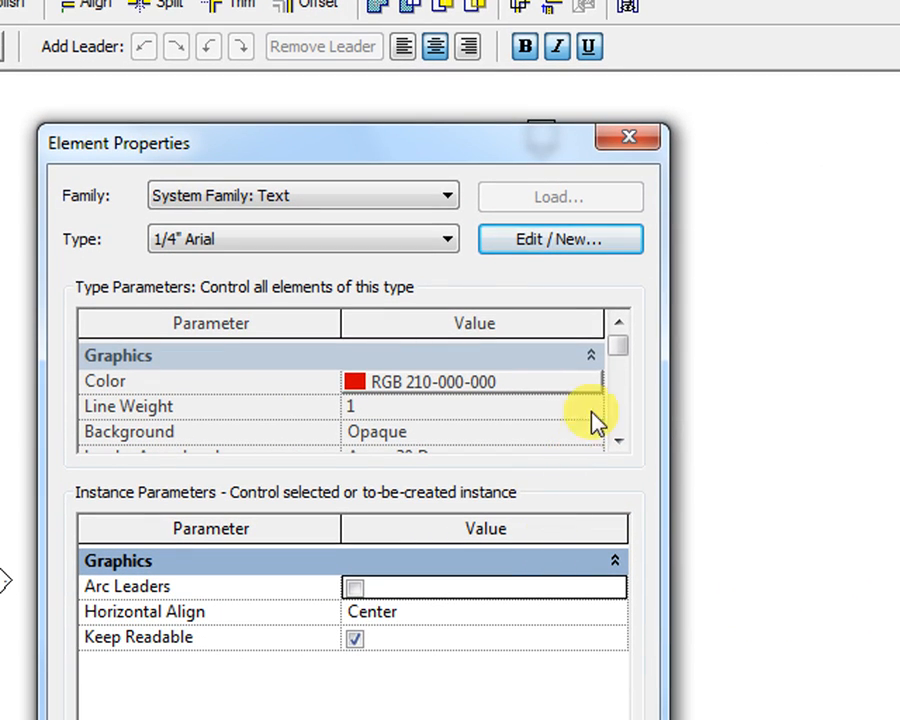
click(580, 246)
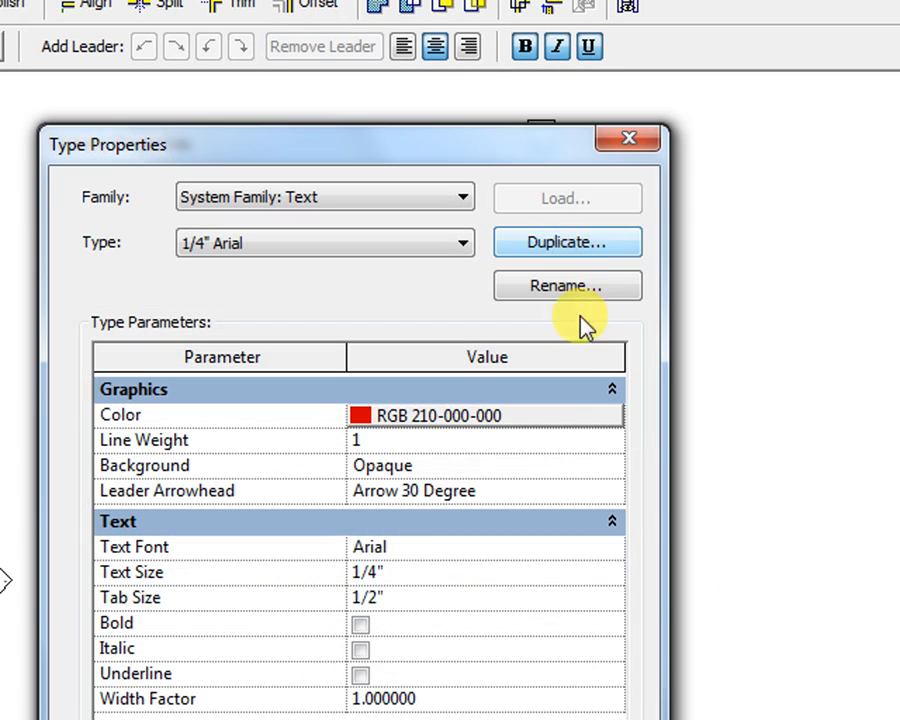
click(404, 574)
double_click(407, 573)
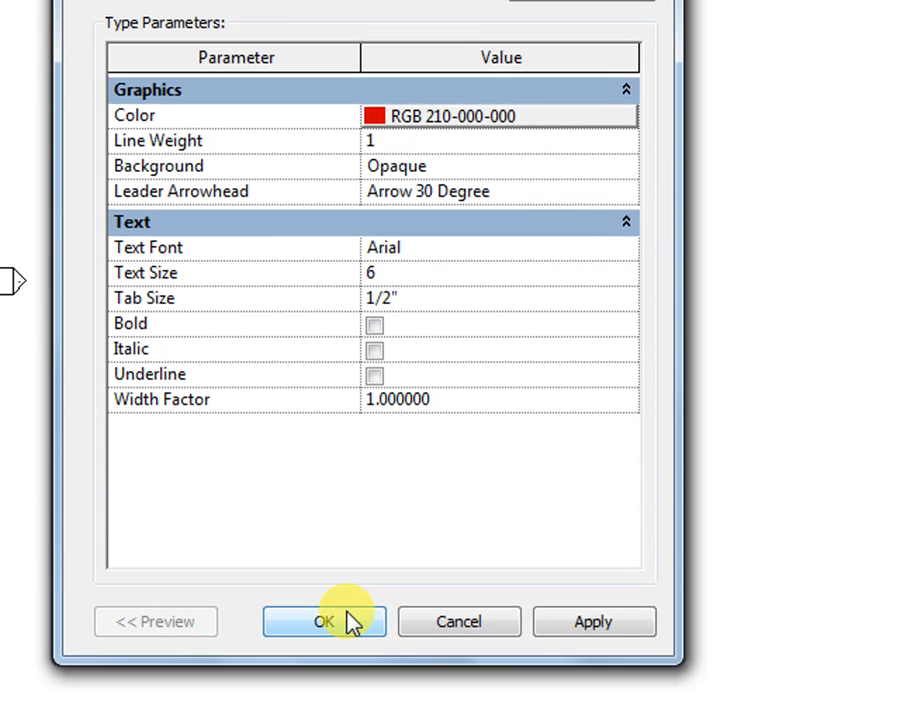
click(346, 614)
click(464, 620)
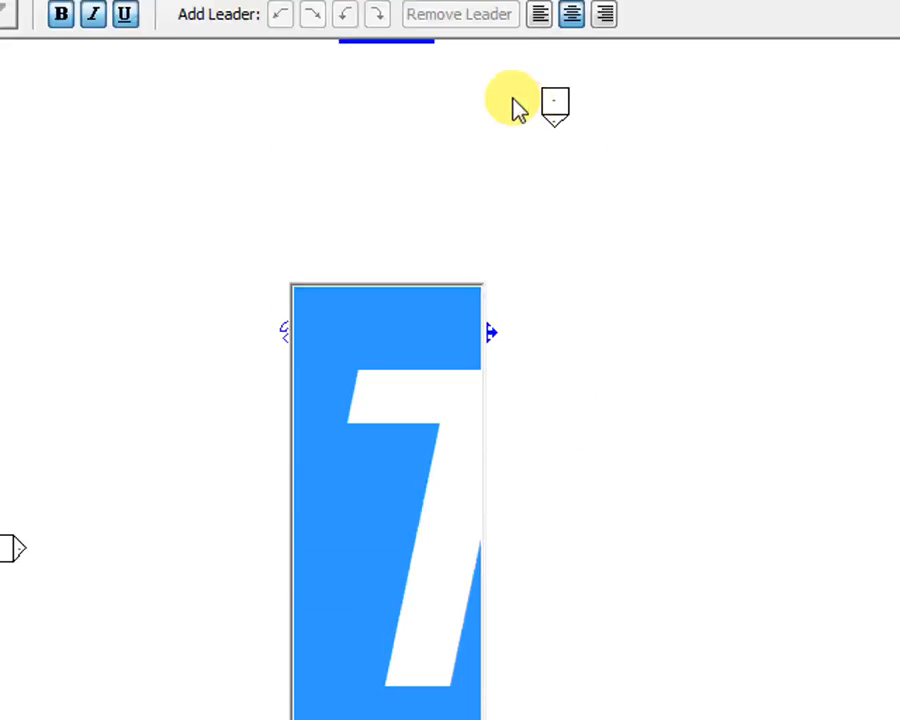
click(760, 194)
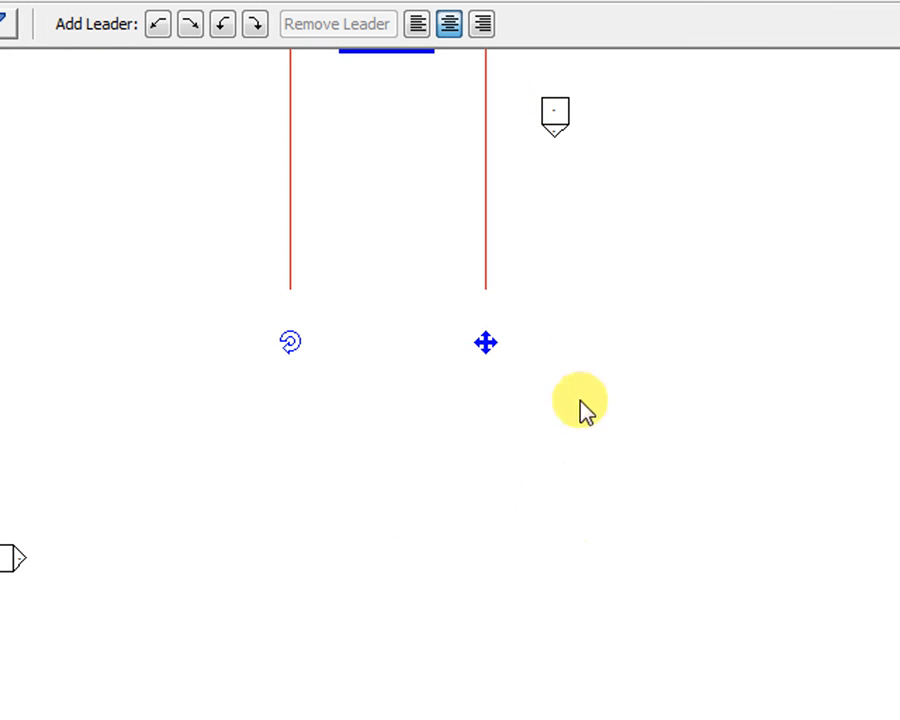
scroll(563, 400, up, 6)
scroll(485, 410, down, 6)
scroll(485, 415, down, 8)
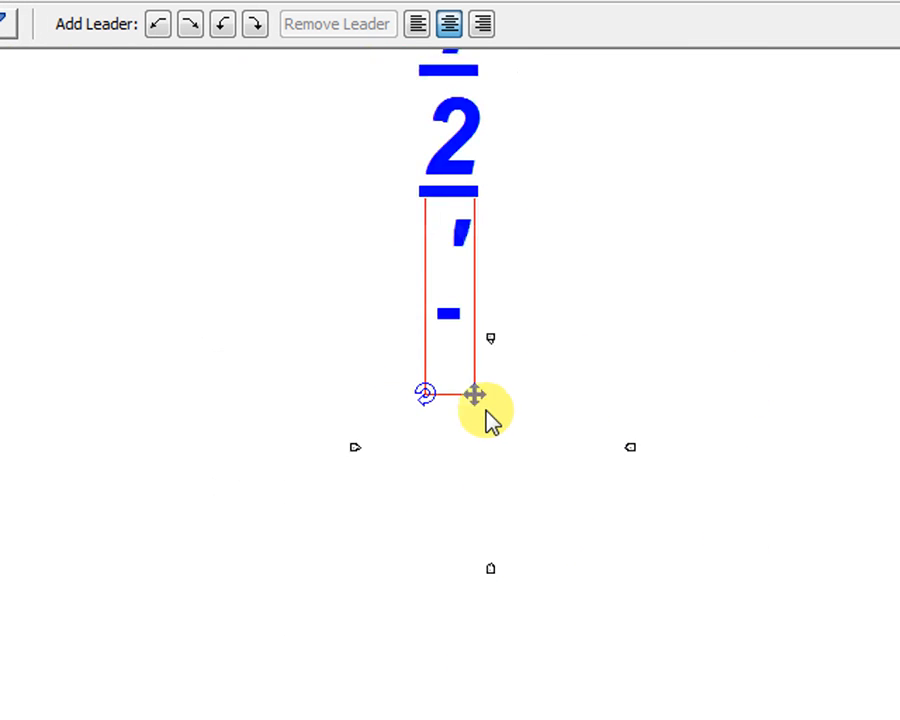
scroll(555, 360, down, 4)
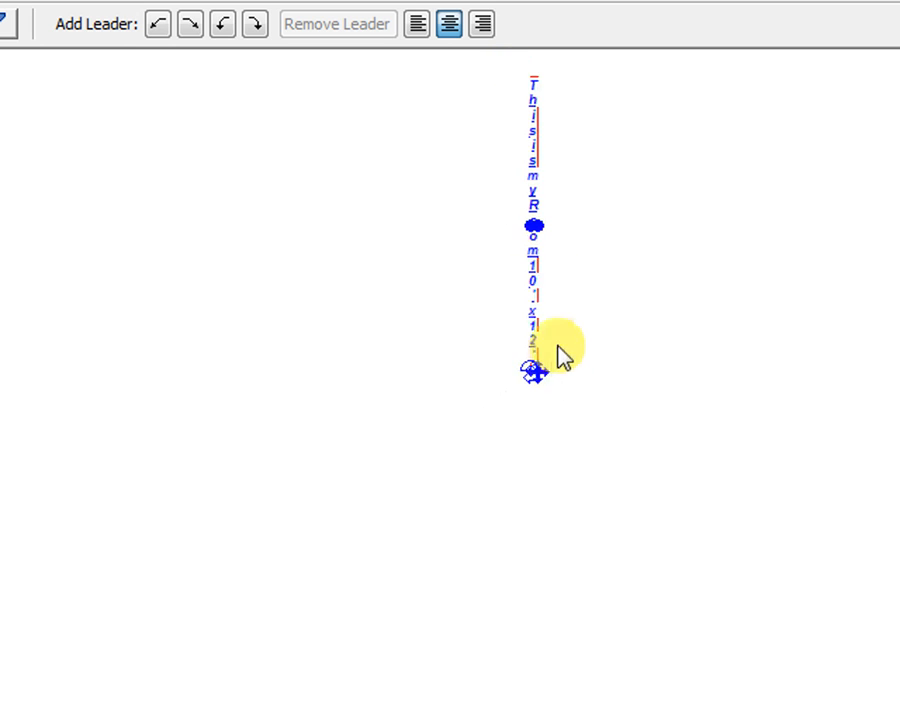
Step: Select the note's text and set the tab size of its 1/4" Arial type to 8, accepting the properties
scroll(600, 171, up, 5)
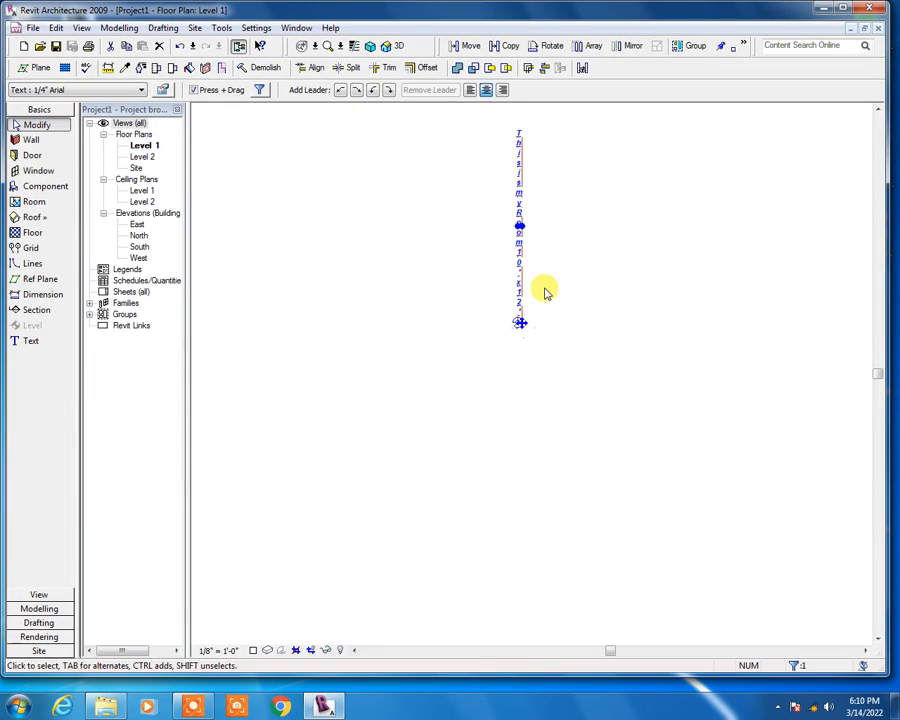
click(519, 266)
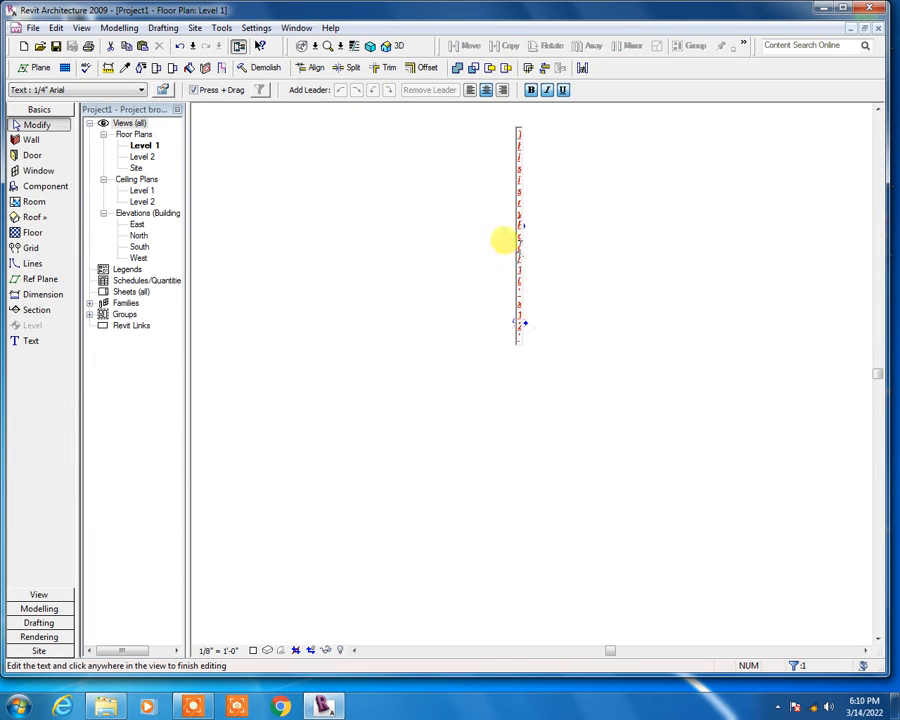
click(527, 252)
click(517, 150)
drag(501, 125, 502, 321)
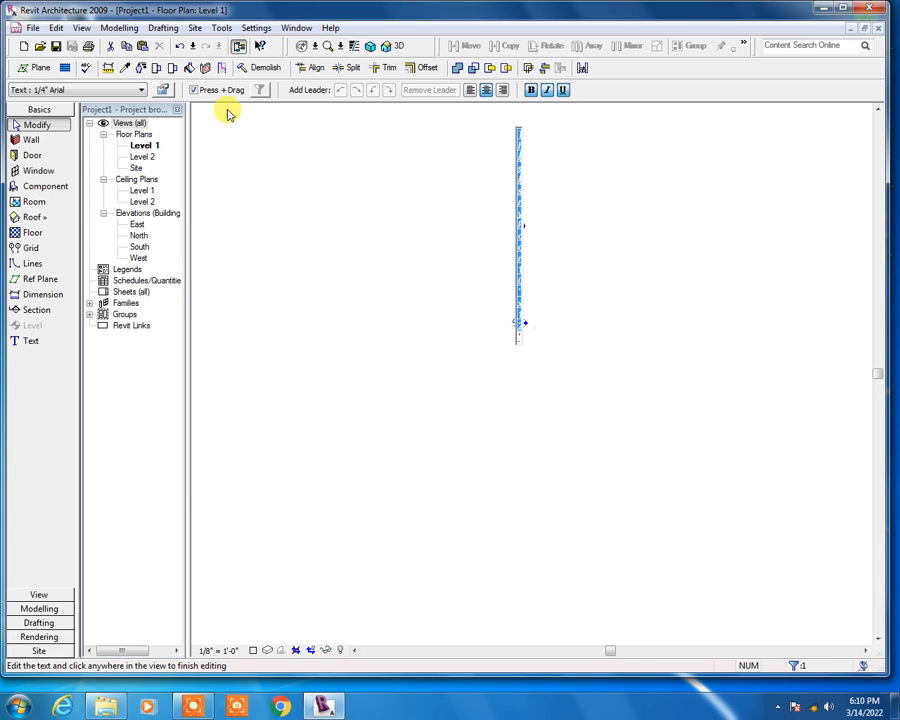
click(164, 91)
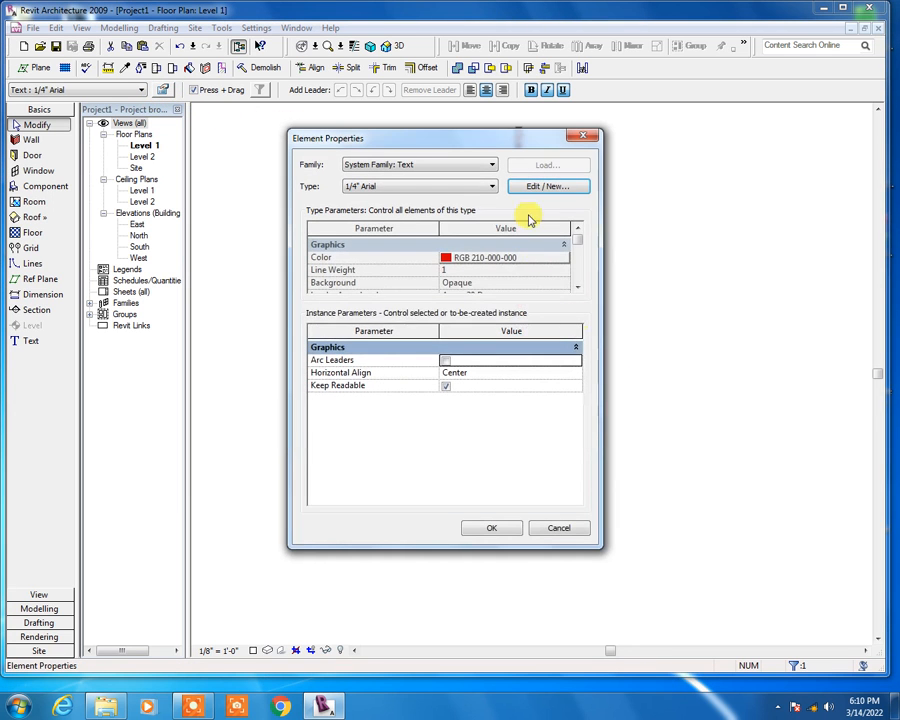
click(547, 187)
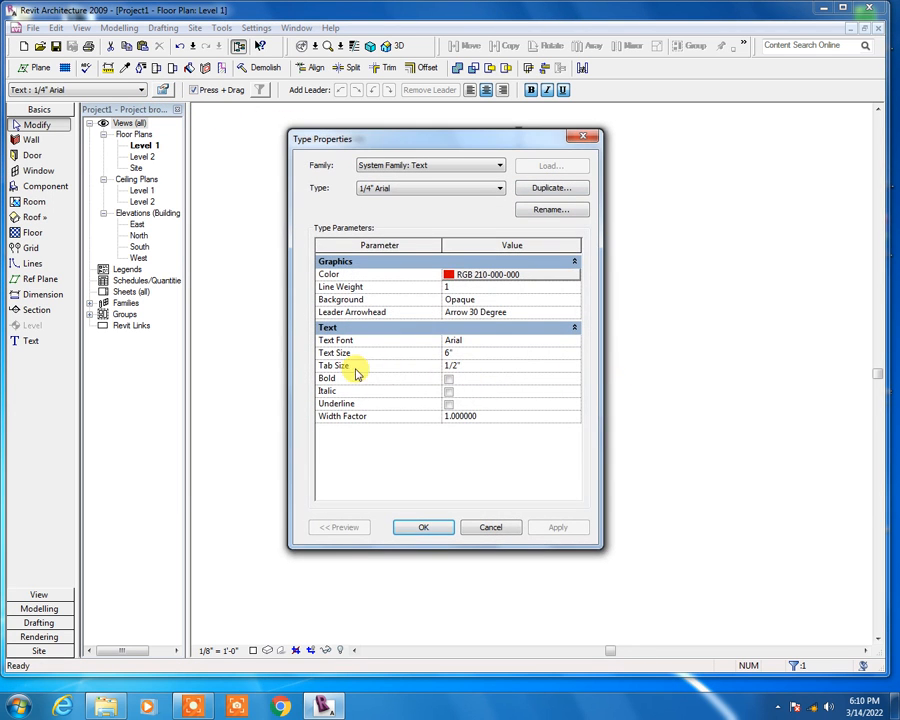
click(458, 365)
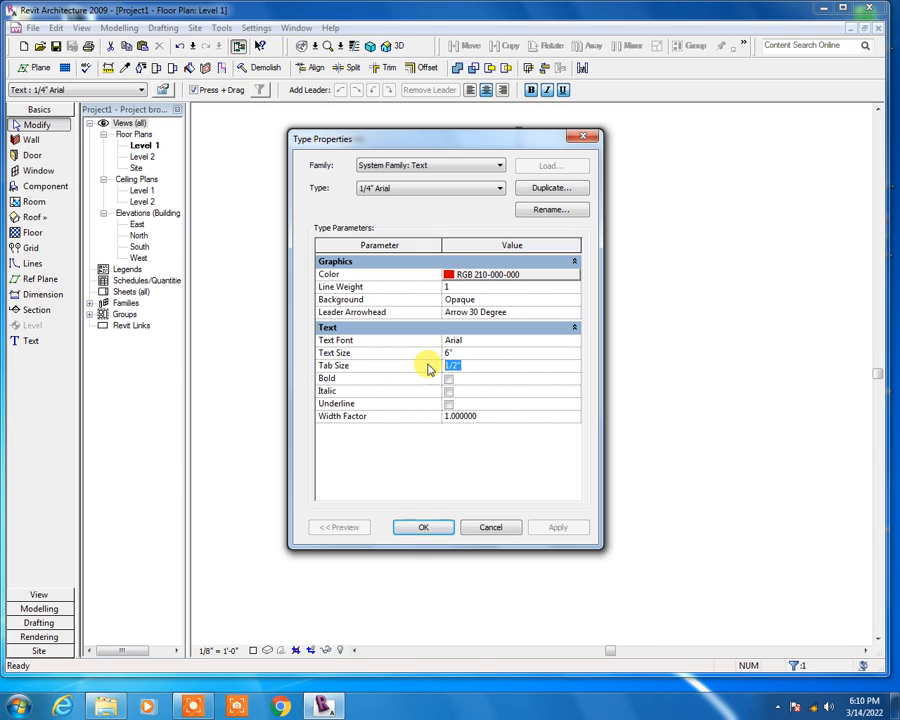
text(8)
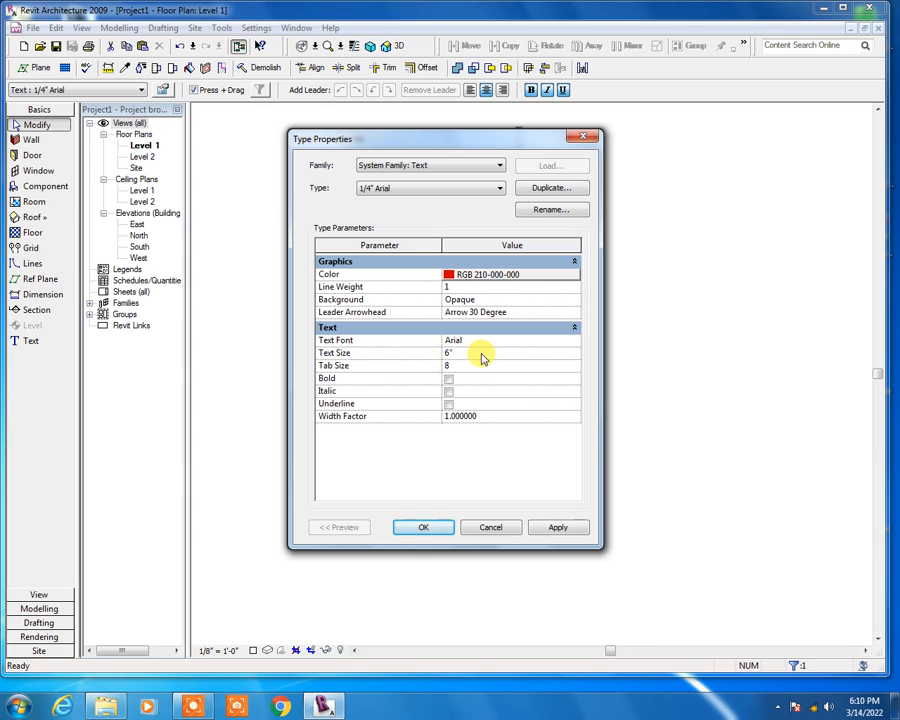
click(426, 528)
click(490, 529)
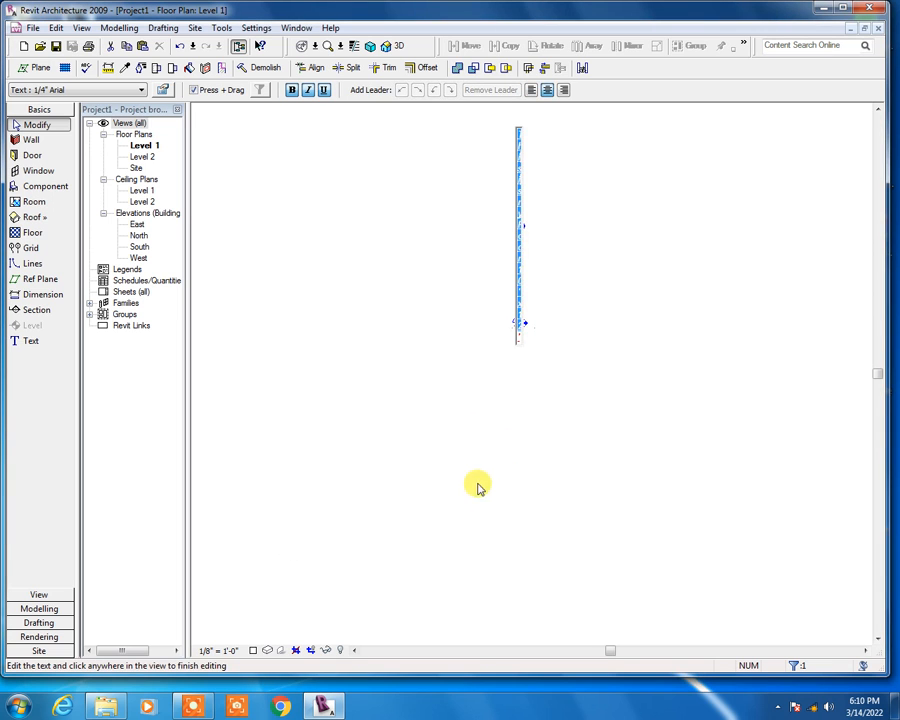
Step: Finish editing and widen the note's text box so each phrase fits on its own line, deselecting it
click(559, 362)
click(517, 302)
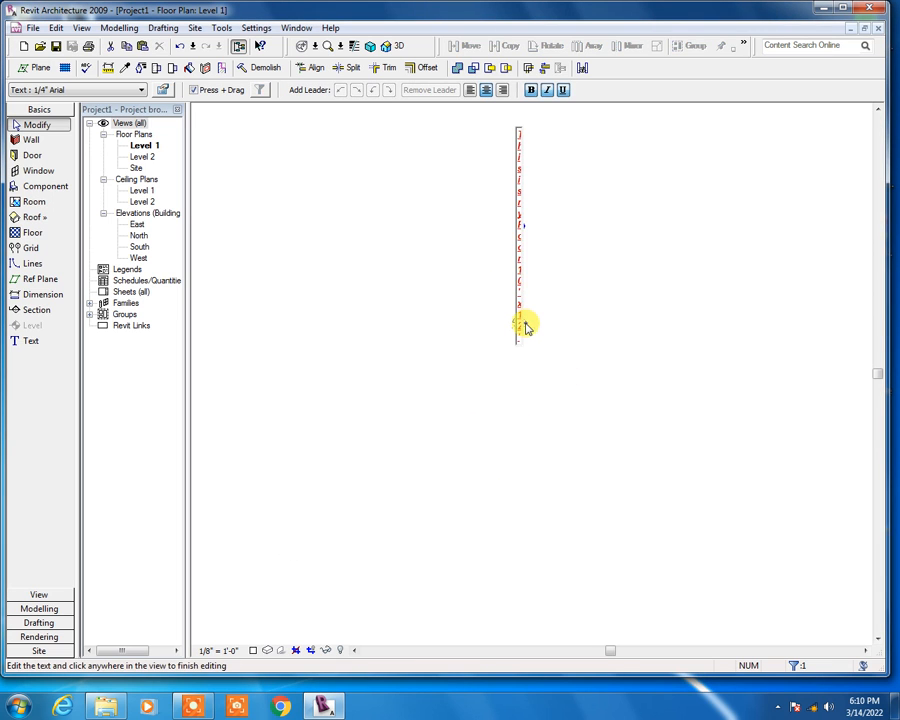
click(528, 326)
drag(522, 232, 606, 237)
click(629, 279)
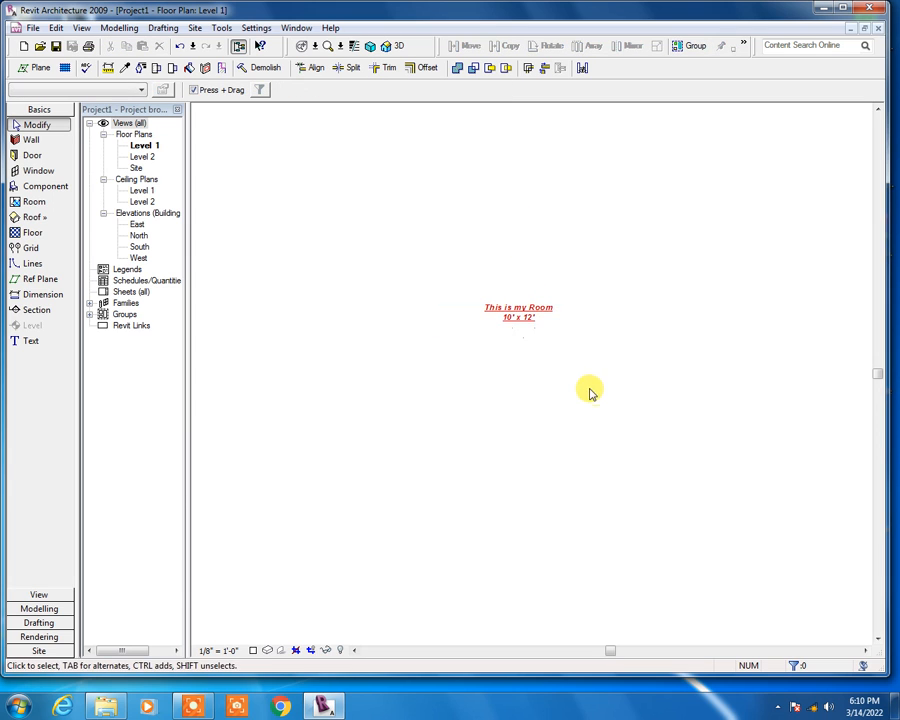
scroll(514, 388, down, 2)
scroll(545, 342, up, 2)
Step: Switch the room note to the 3/32" Arial text type and deselect it to check its size in the plan
click(472, 334)
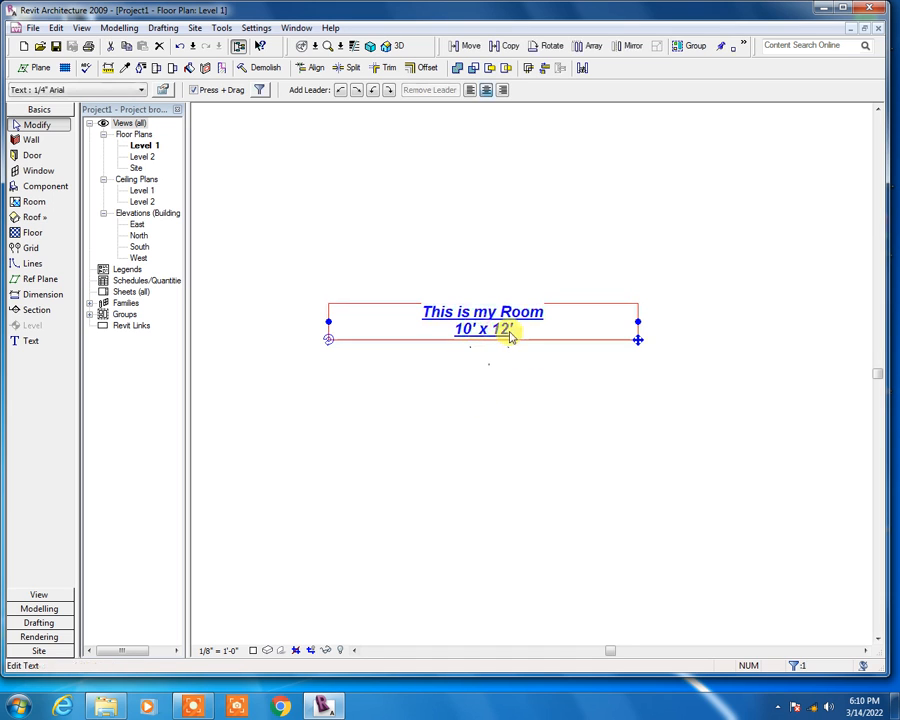
click(114, 89)
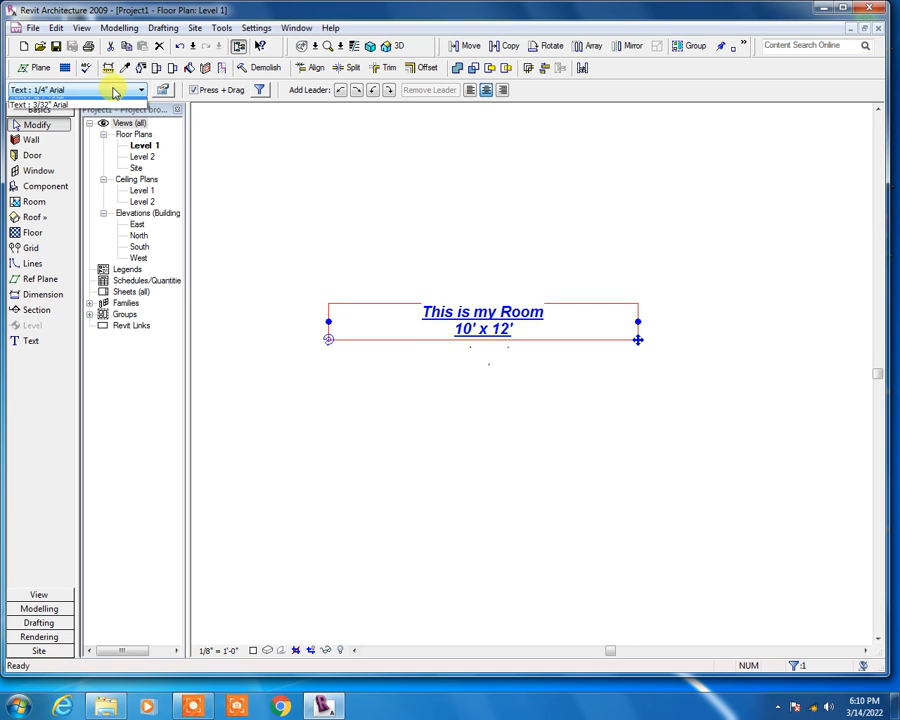
click(101, 112)
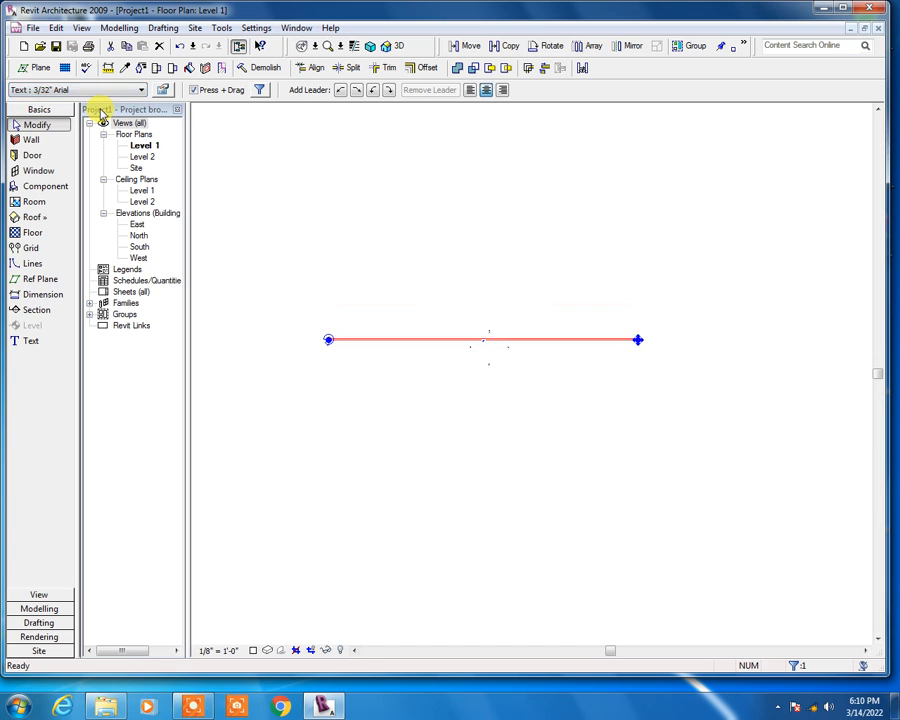
click(388, 386)
scroll(488, 427, down, 2)
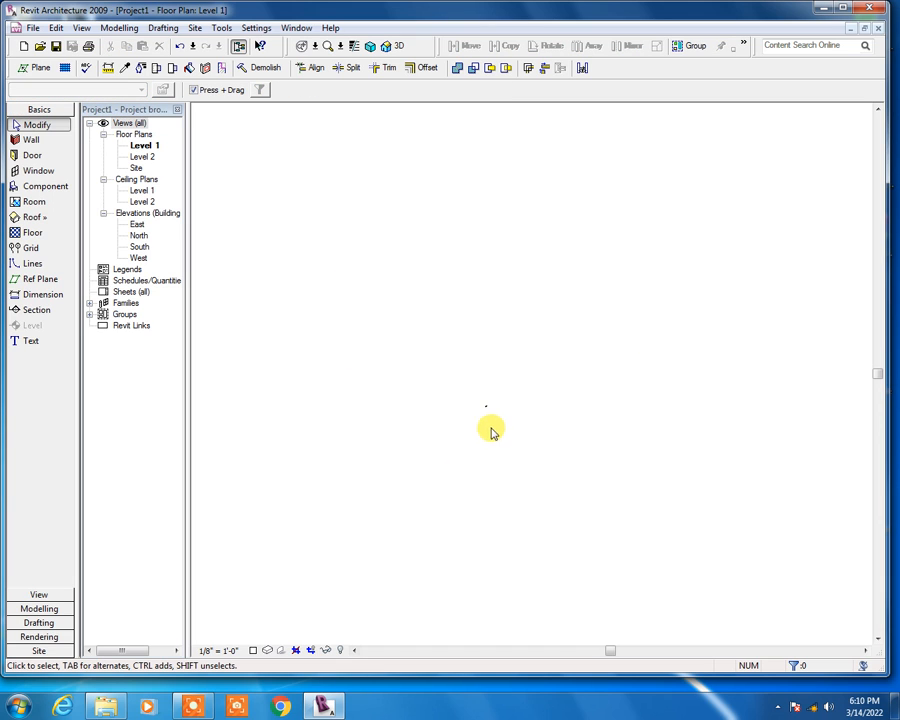
scroll(482, 390, up, 5)
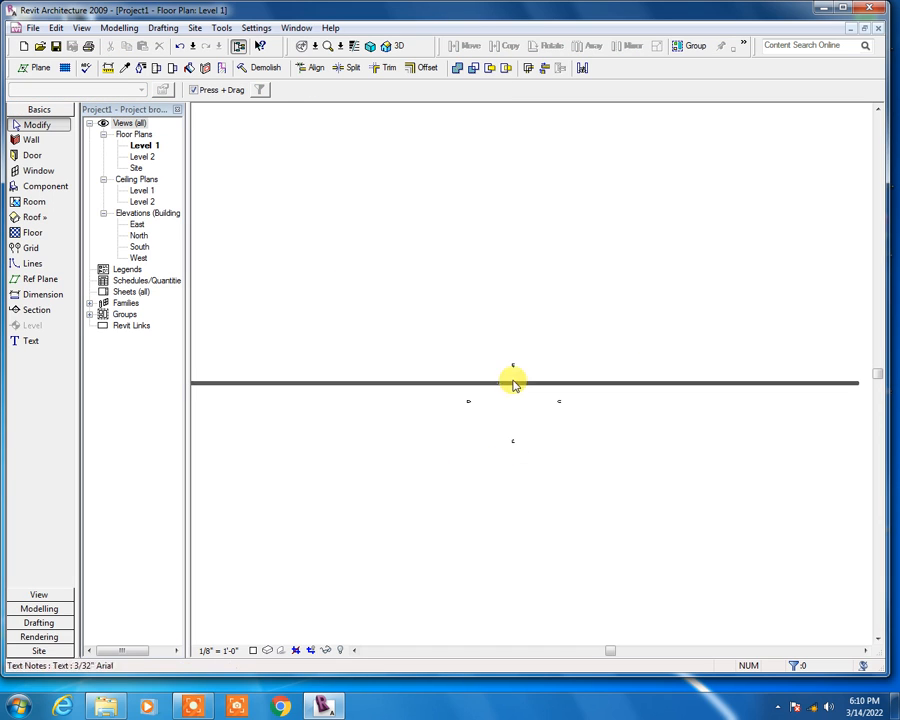
Step: Examine the 3/32" Arial note up close by opening its text for editing
click(500, 385)
scroll(506, 388, up, 5)
scroll(505, 354, up, 3)
click(480, 330)
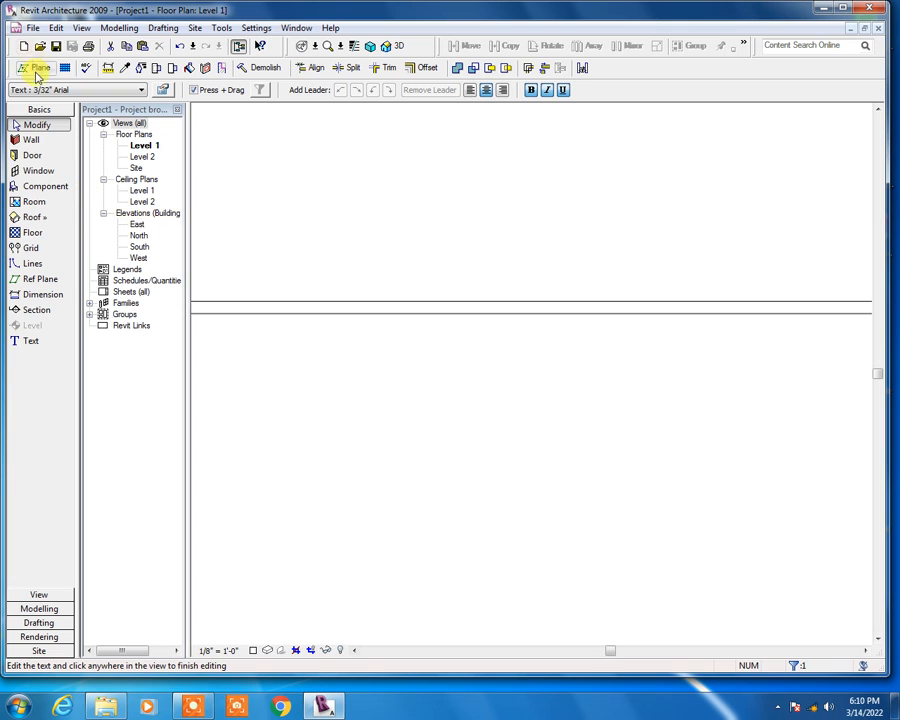
click(20, 124)
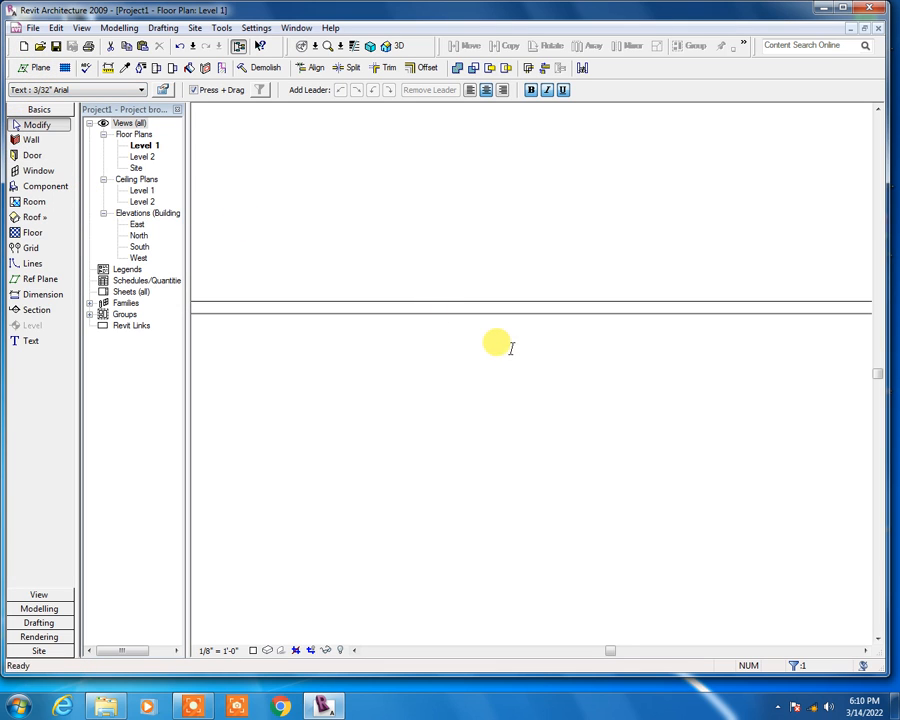
scroll(490, 326, down, 5)
scroll(500, 329, down, 3)
Step: Select the 3/32" Arial note and delete it from the floor plan
click(251, 321)
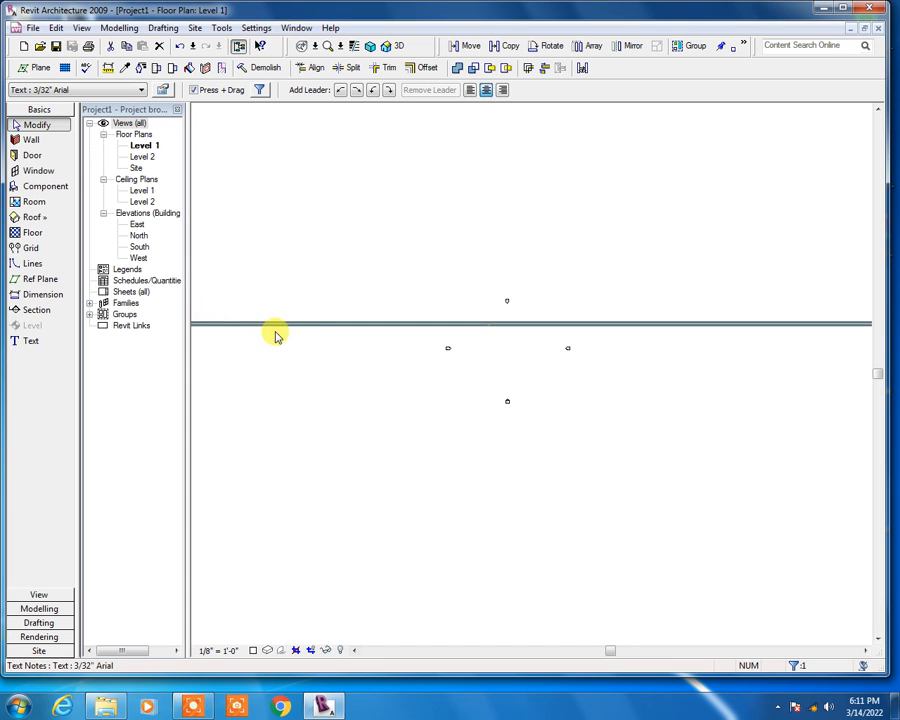
scroll(325, 345, down, 4)
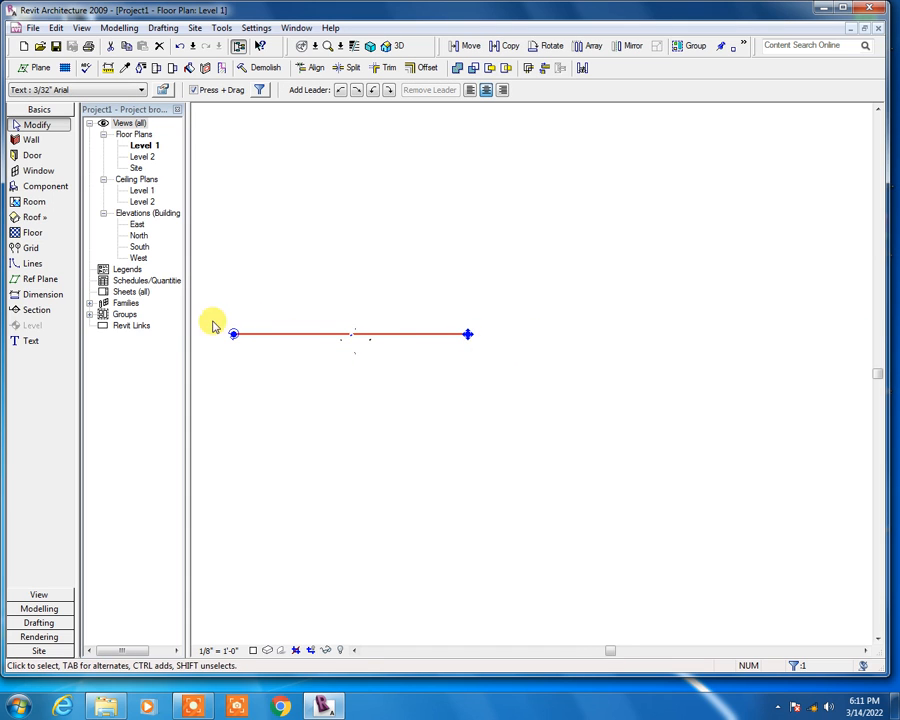
scroll(258, 326, up, 3)
scroll(368, 357, up, 2)
scroll(414, 322, up, 3)
key(Delete)
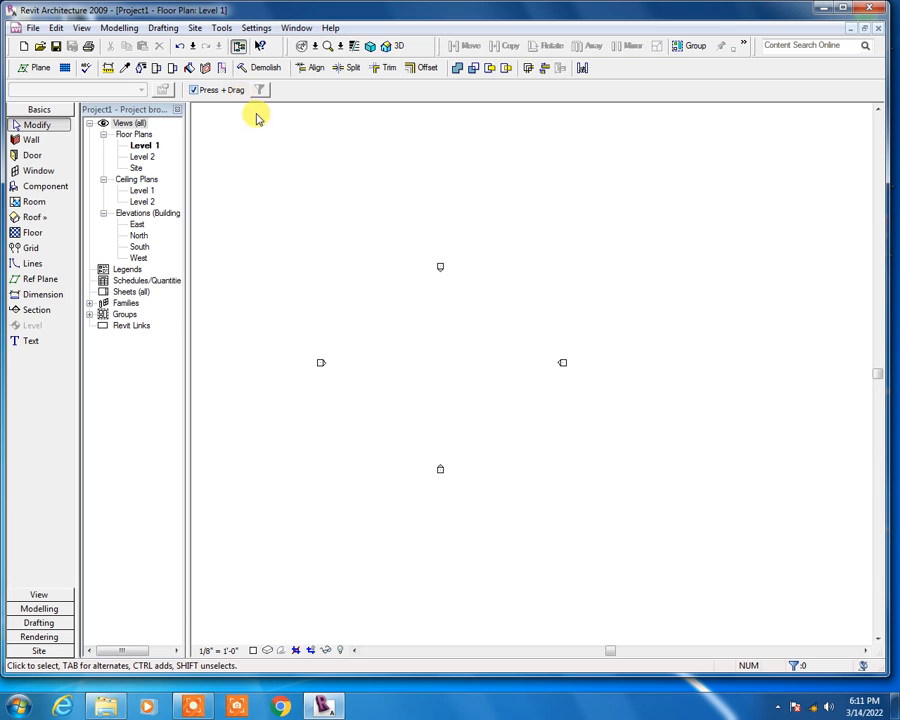
Step: Place a new 1/4" Arial text note reading "Hello" between the elevation markers and finish editing it
click(22, 341)
click(465, 316)
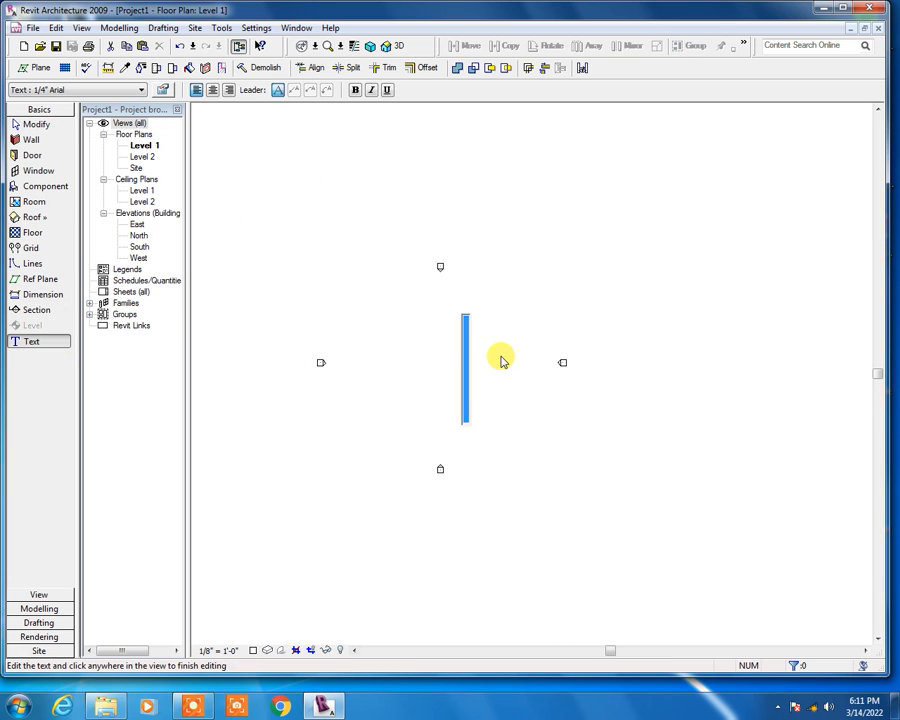
text(Hello)
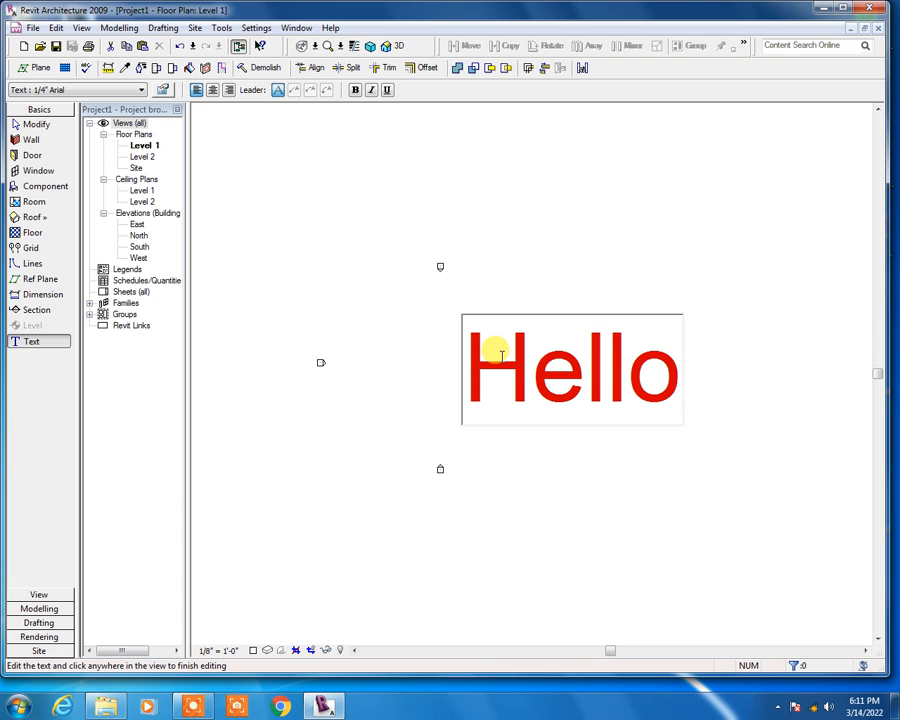
click(235, 150)
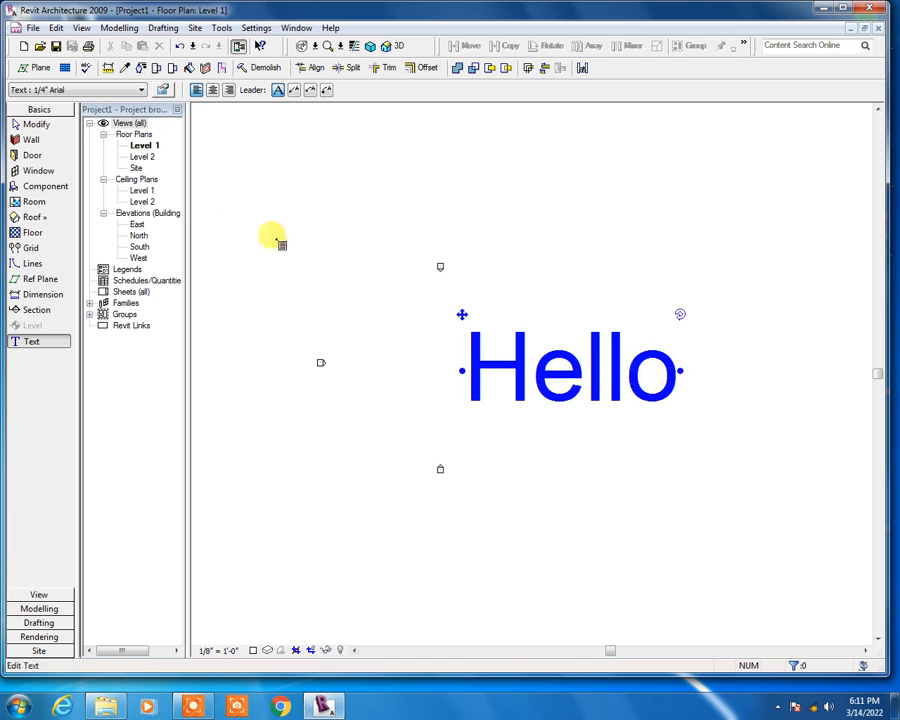
click(45, 93)
click(488, 298)
scroll(512, 363, down, 3)
scroll(515, 366, down, 9)
scroll(541, 367, up, 7)
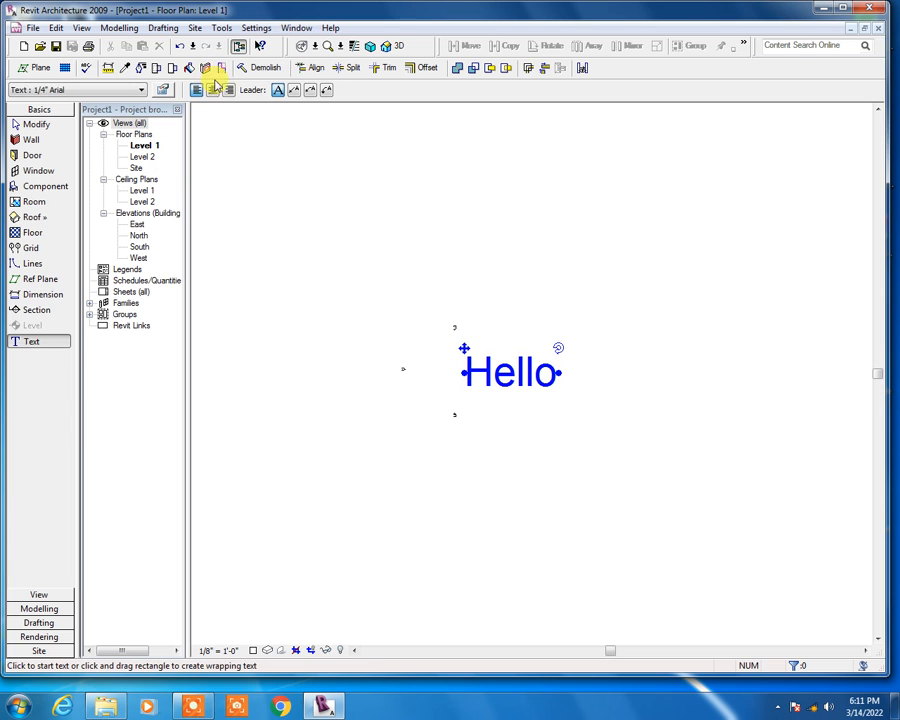
Step: Duplicate the 1/4" Arial text type under the name "Latest Style"
click(165, 90)
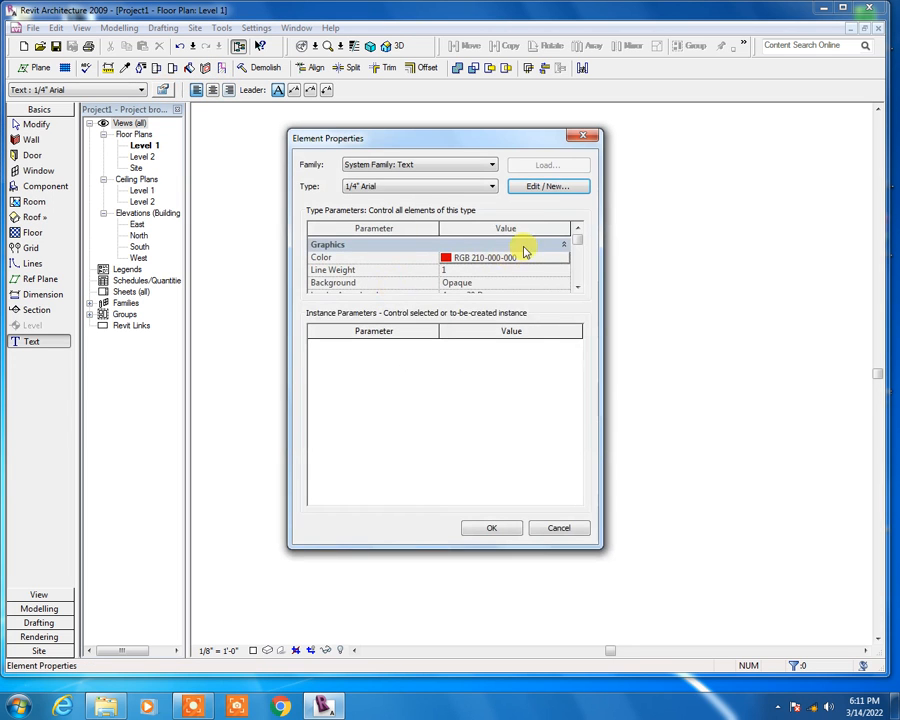
click(555, 187)
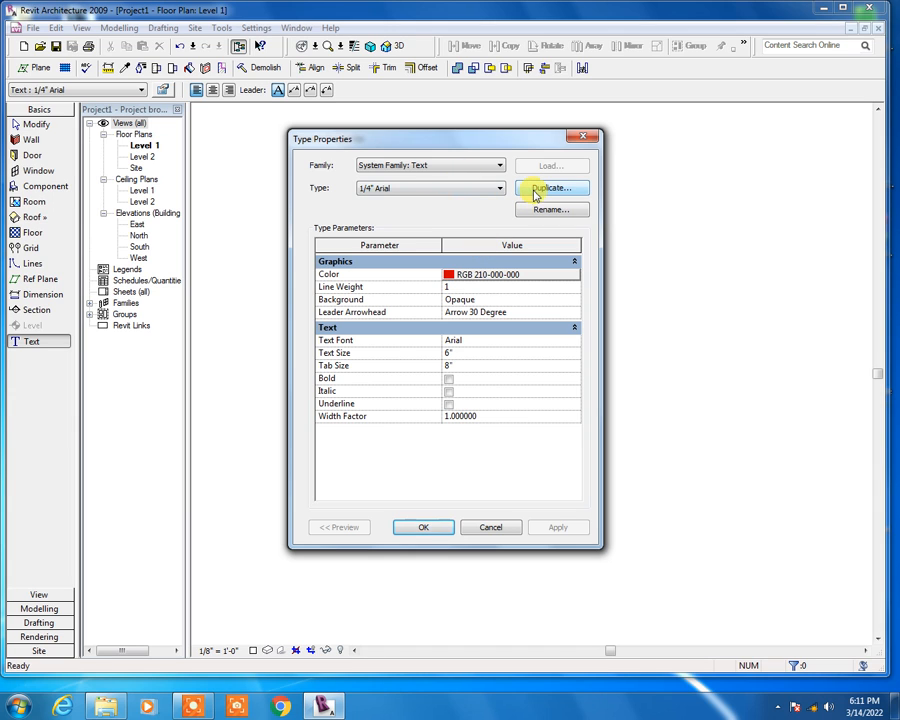
click(568, 197)
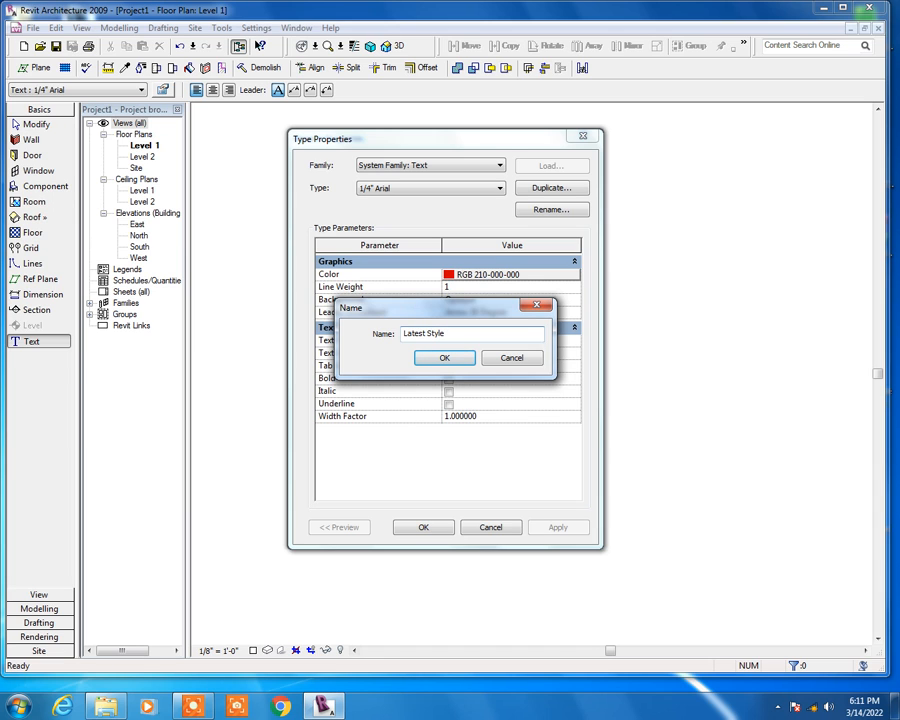
click(440, 362)
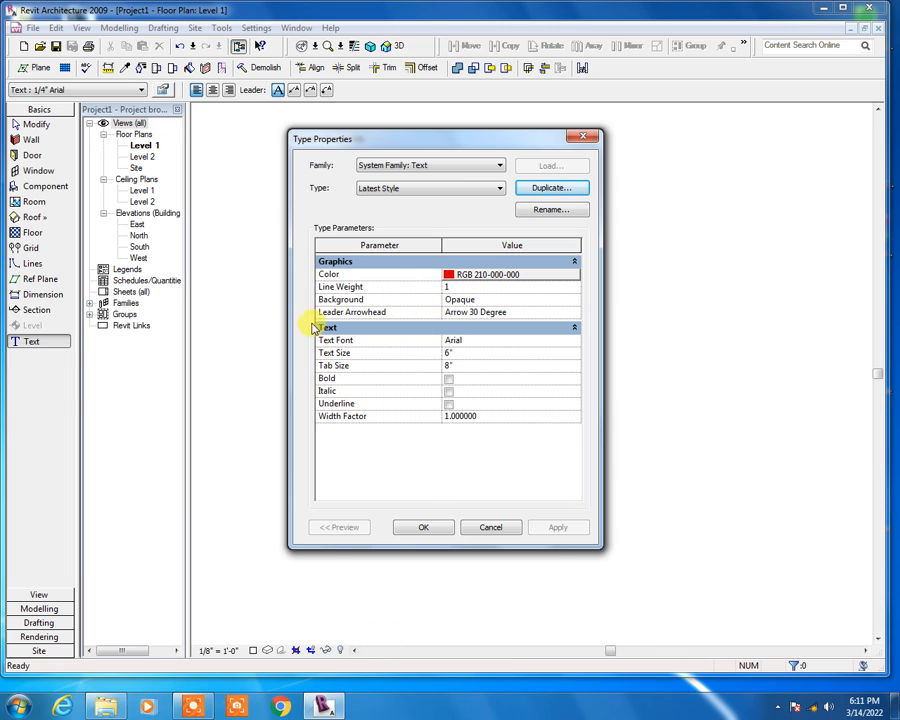
Step: Review the background options of the Latest Style type, keep Opaque, and enable Bold, Italic and Underline
click(467, 301)
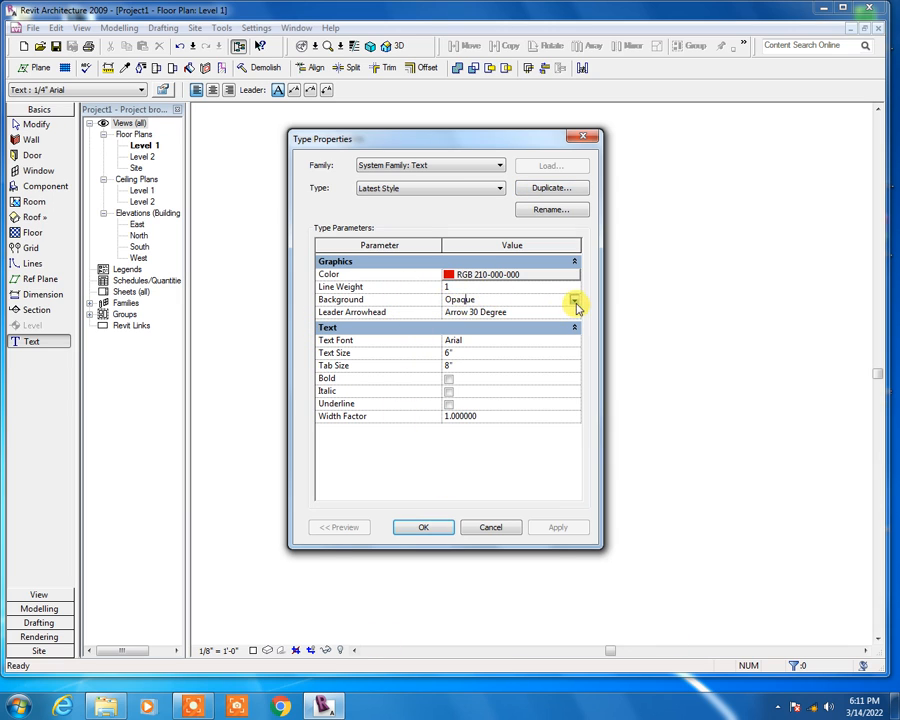
click(575, 301)
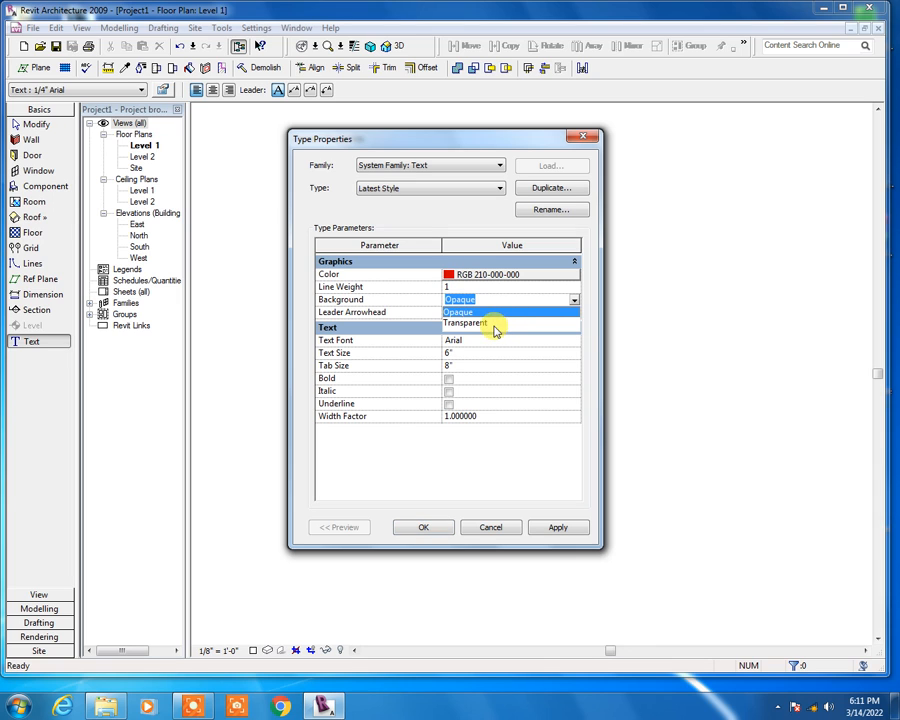
click(650, 335)
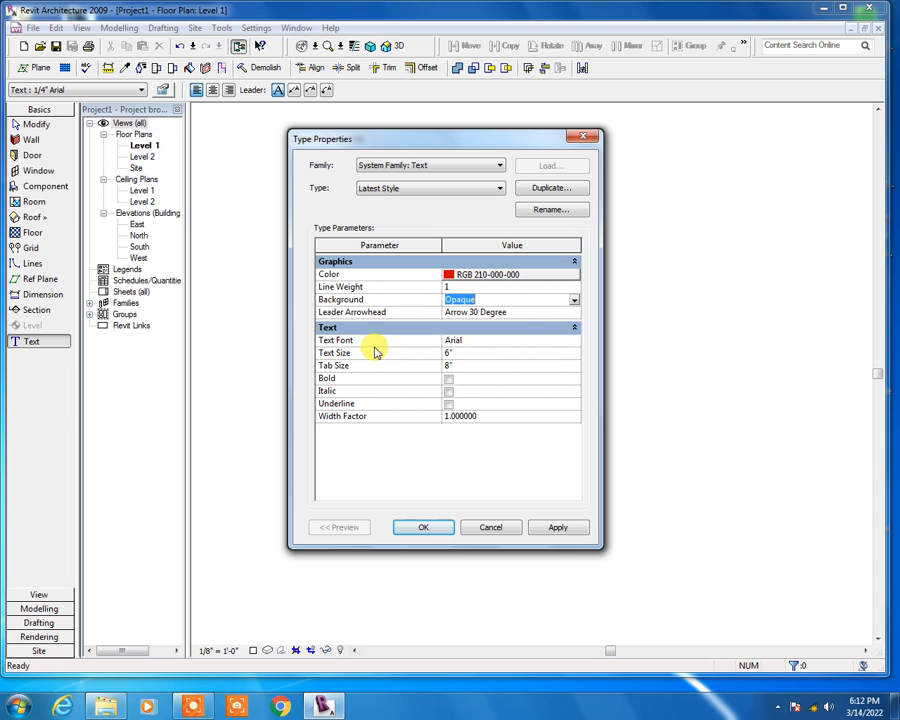
click(448, 378)
click(448, 391)
click(448, 404)
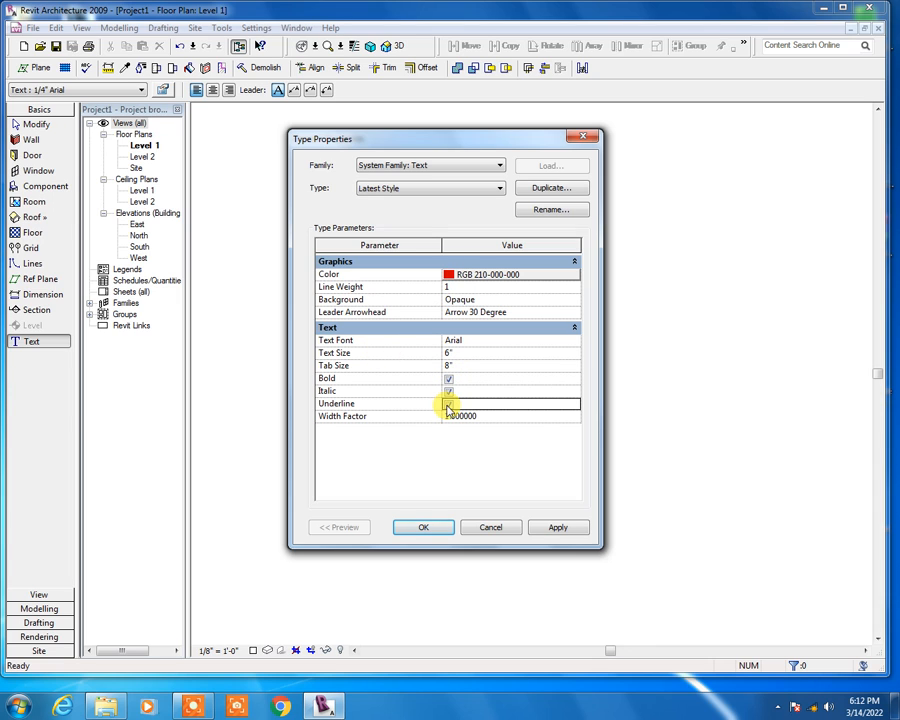
Step: Change the text font of the Latest Style type to FreesiaUPC
click(468, 341)
click(574, 341)
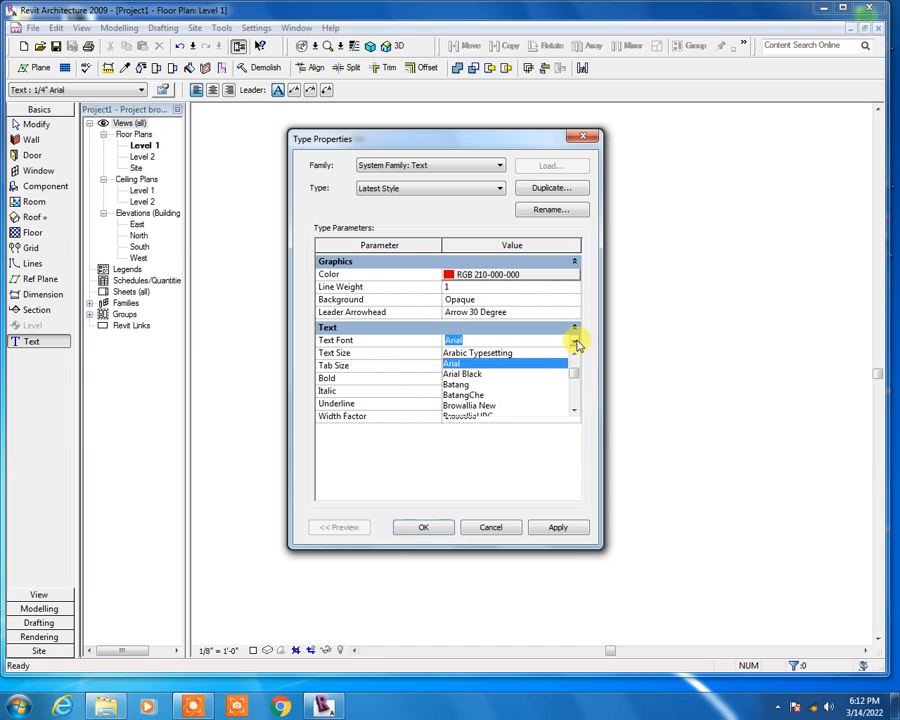
scroll(464, 400, down, 8)
click(472, 387)
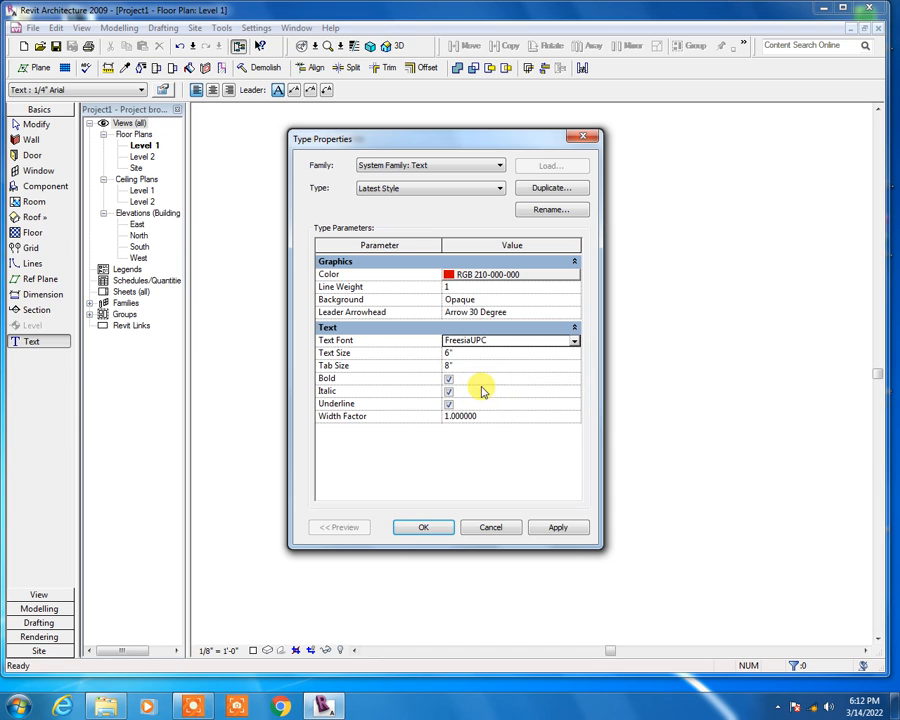
Step: Set the Latest Style type's text size to 9" and its tab size to 10
click(457, 354)
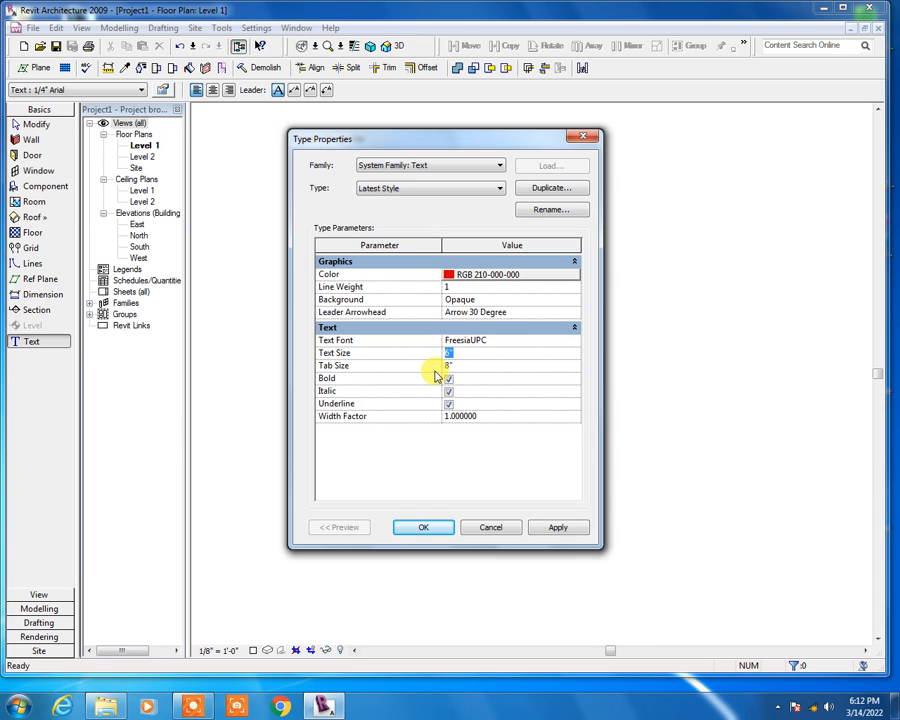
text(9)
click(502, 366)
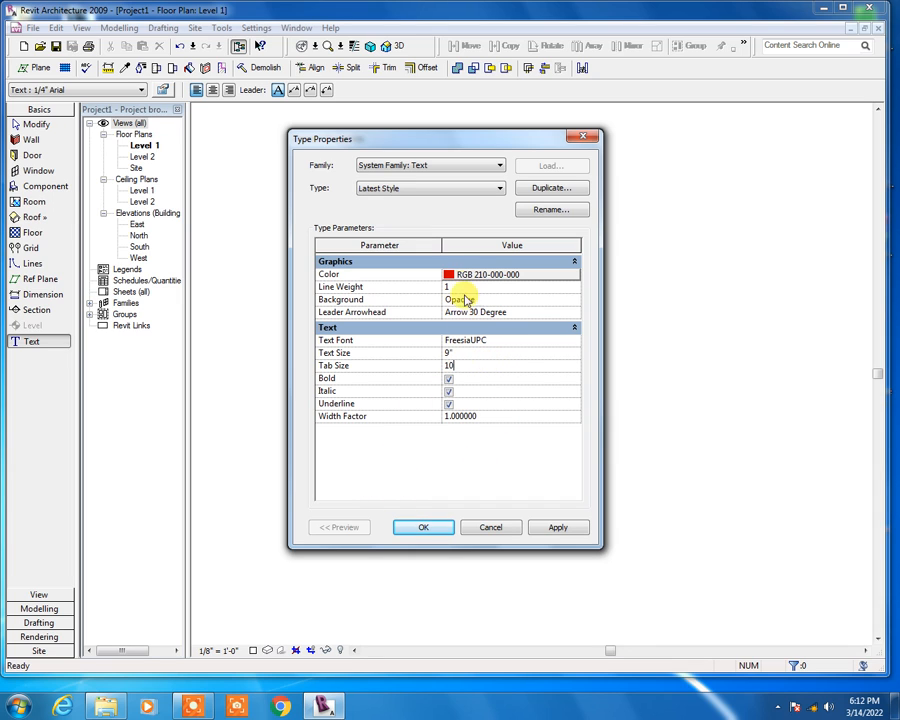
Step: Give the Latest Style type the olive color RGB 131-145-030 and accept the type and element properties
click(459, 277)
drag(476, 281, 490, 283)
drag(607, 314, 606, 325)
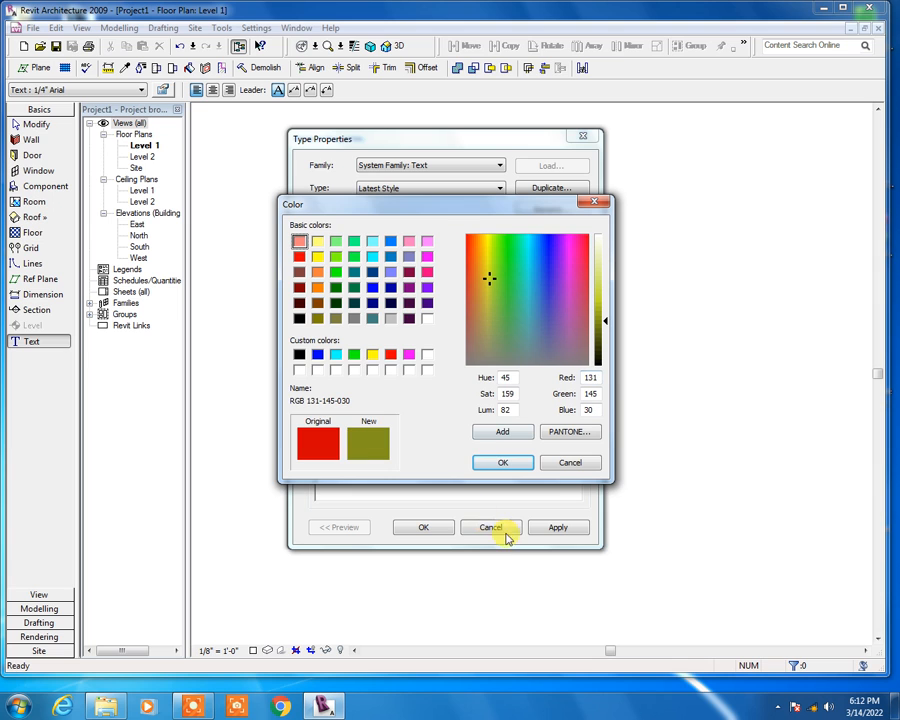
click(502, 460)
click(446, 527)
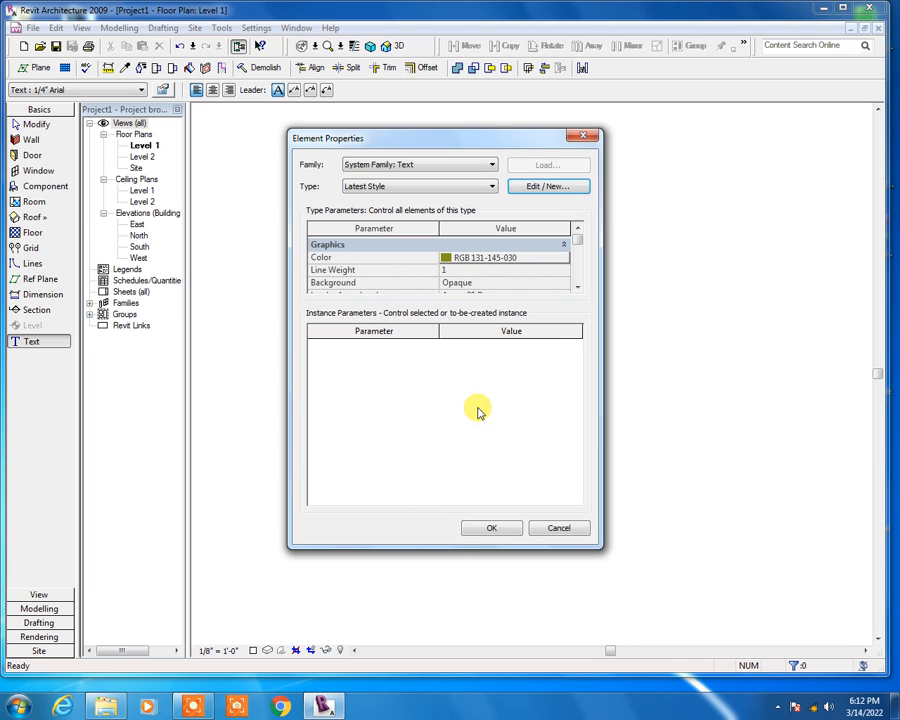
click(490, 528)
Step: Apply the Latest Style text type to the existing "Hello" note between the elevation markers and end the text command
scroll(484, 416, down, 2)
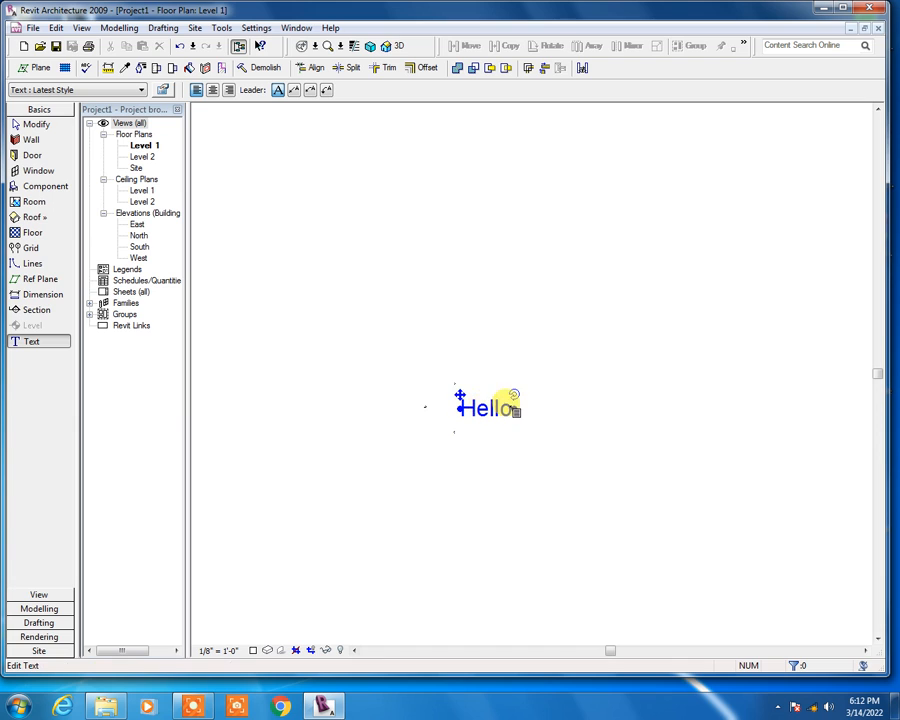
click(92, 90)
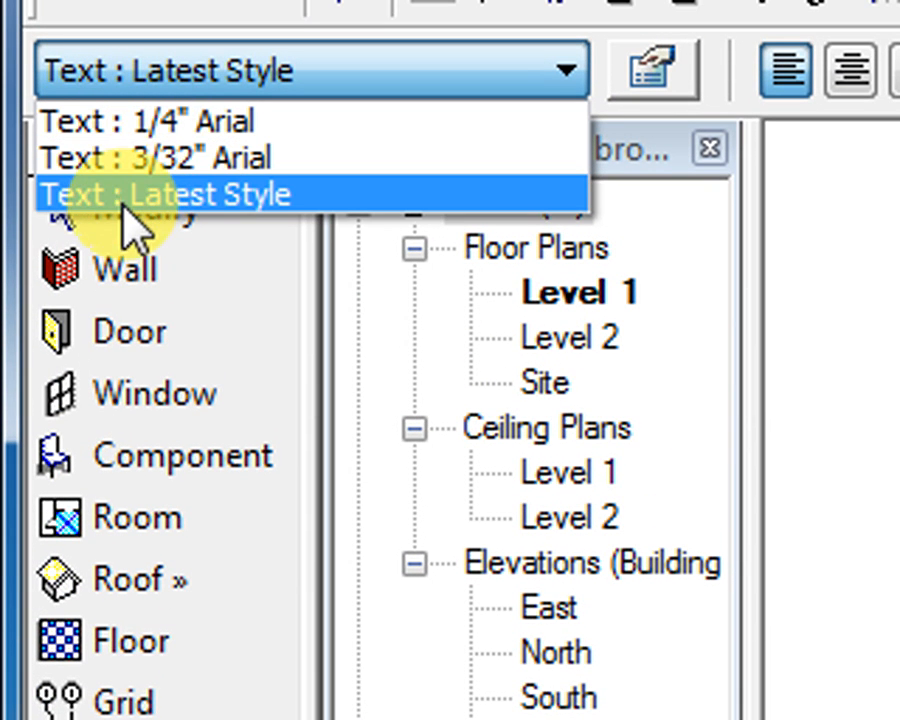
click(188, 200)
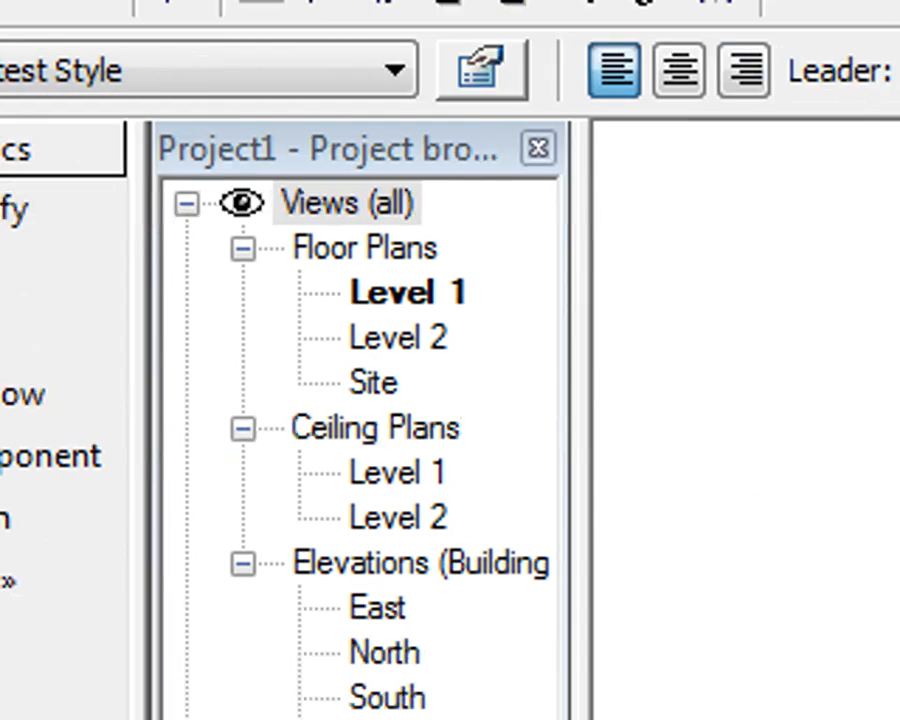
double_click(766, 612)
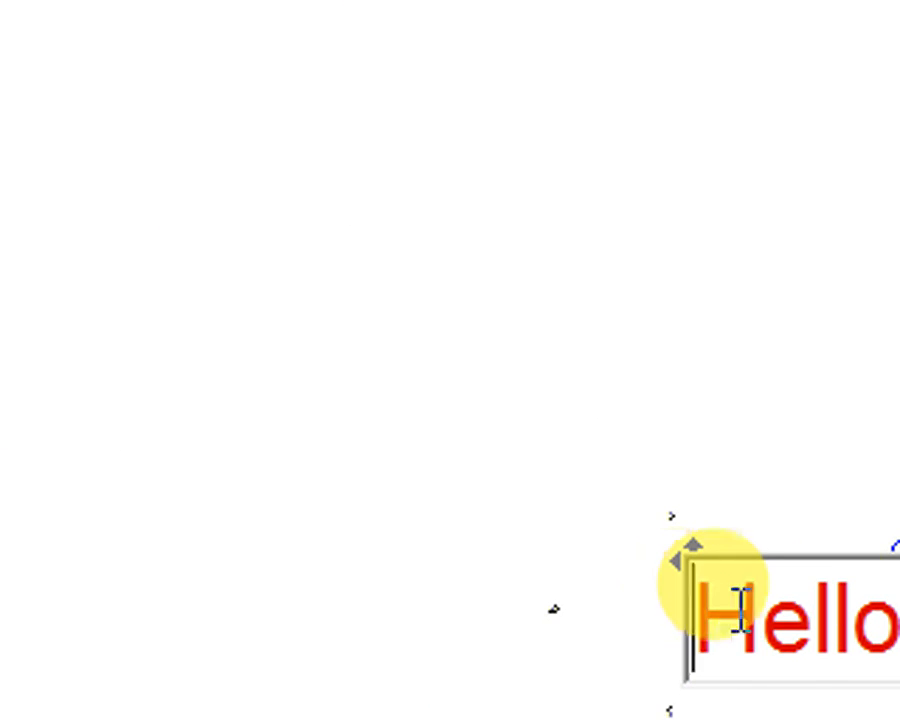
double_click(785, 610)
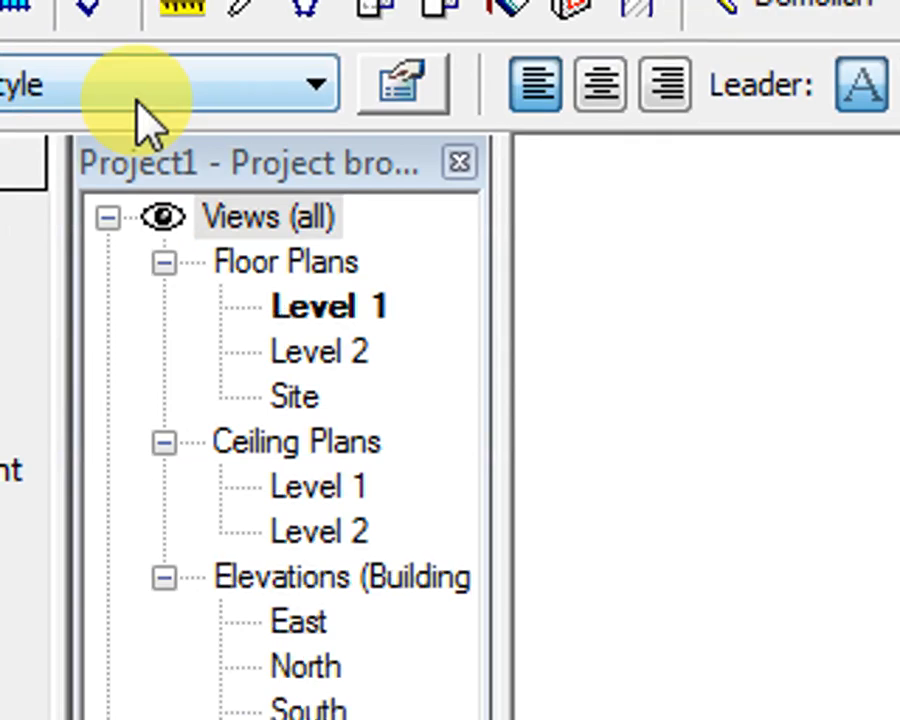
click(136, 100)
click(51, 222)
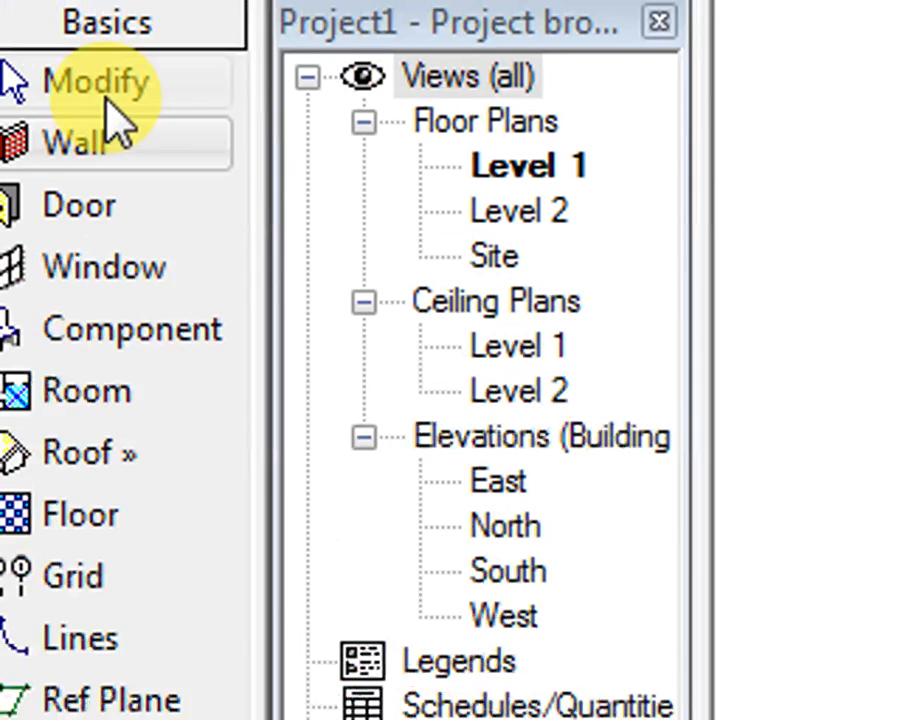
click(105, 92)
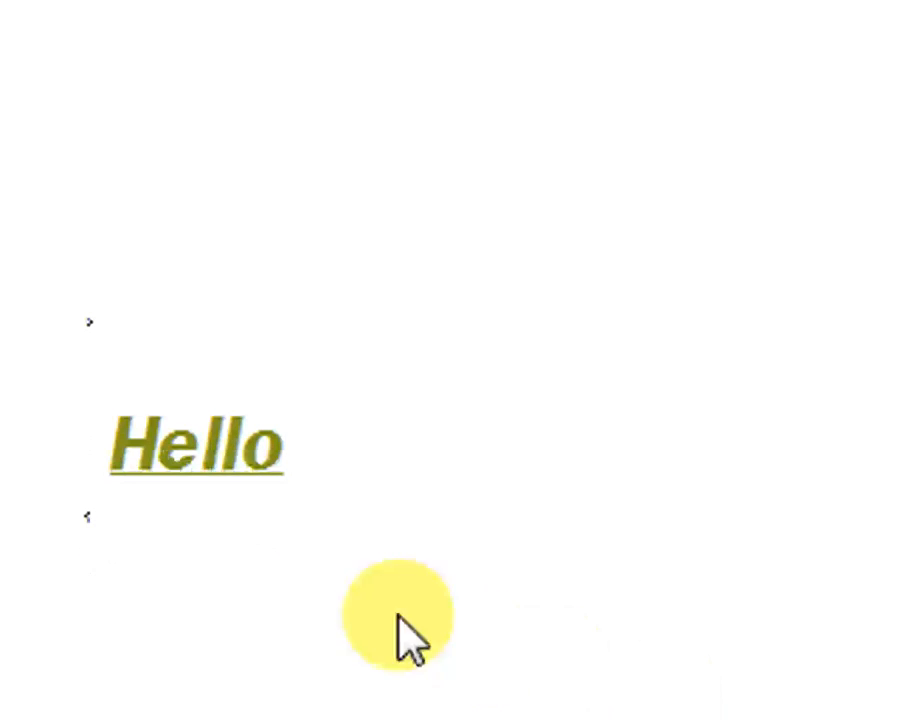